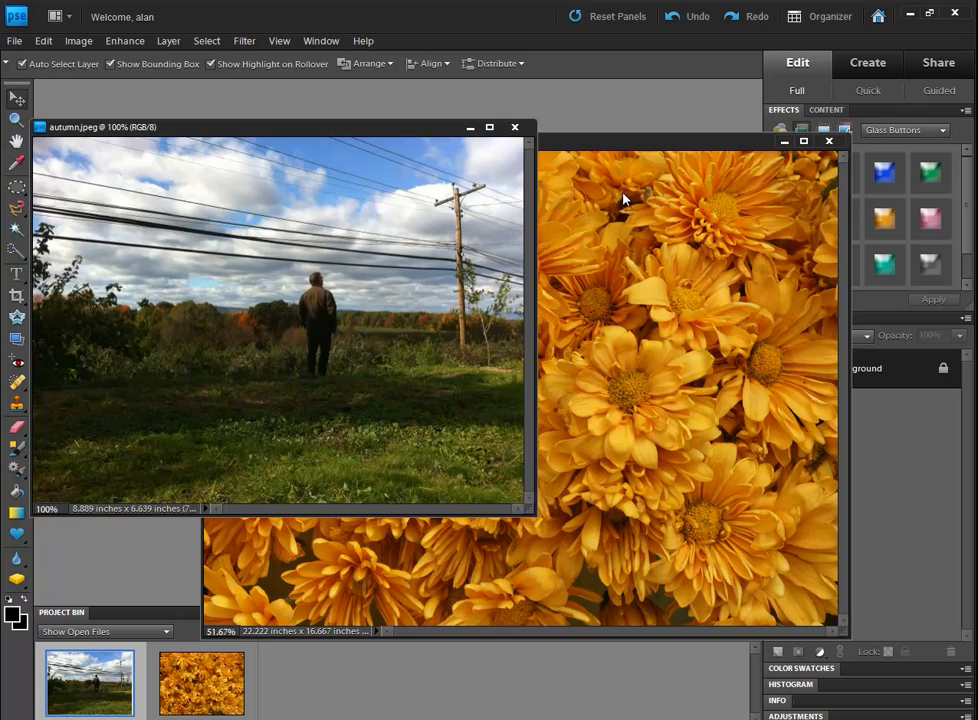
Step: Duplicate the Background layer of daisies.jpg and hide the original Background layer
{"action": "left_click_drag", "start_coordinate": [586, 147], "coordinate": [459, 120]}
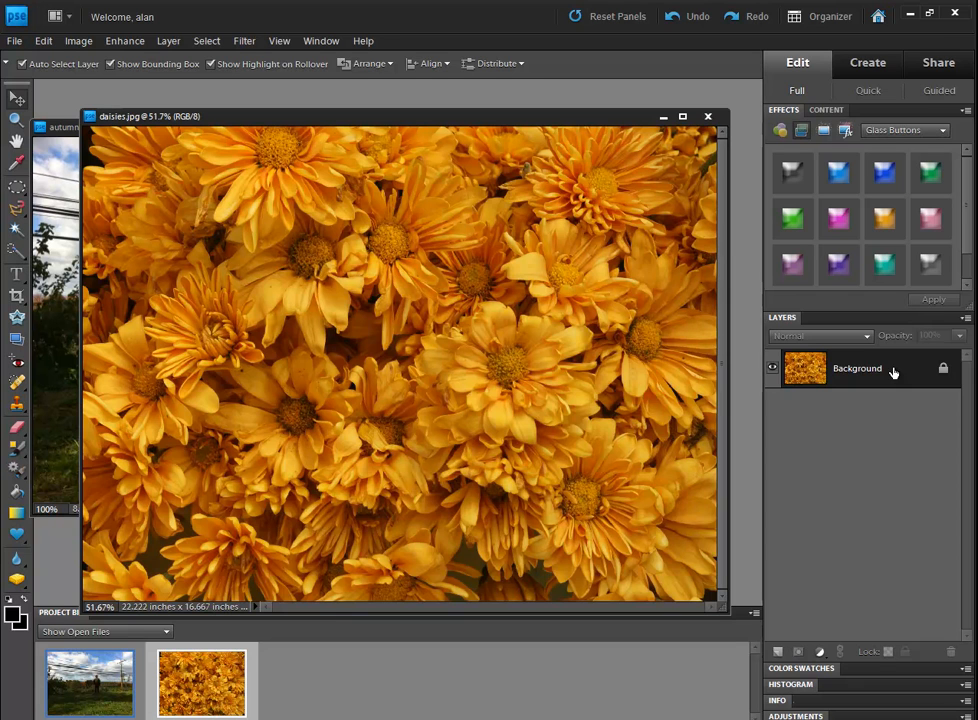
{"action": "key", "text": "ctrl+j"}
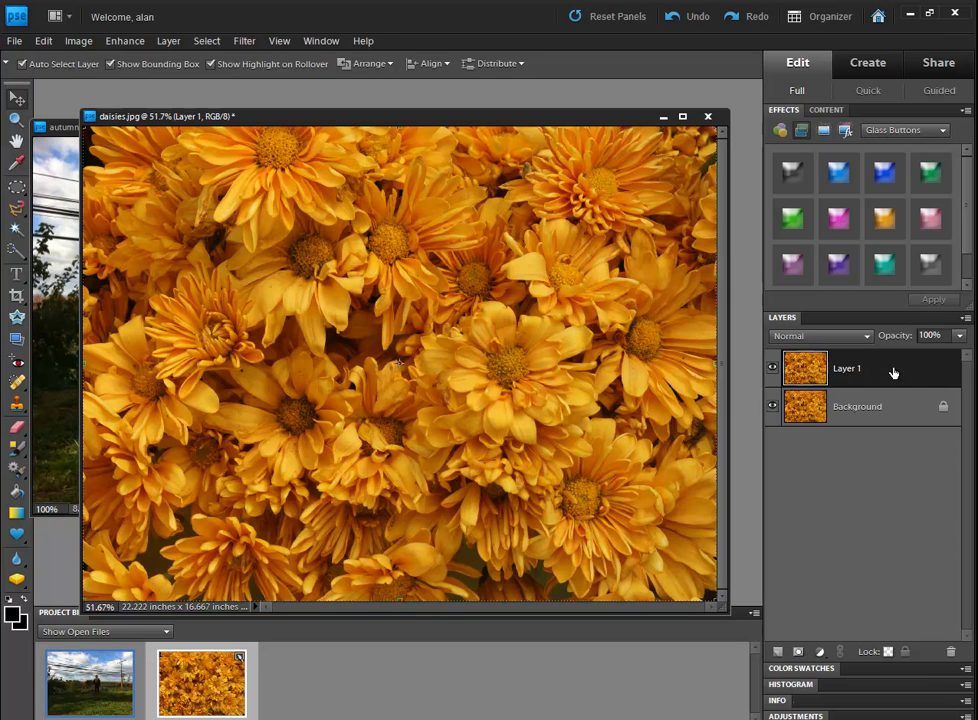
{"action": "left_click", "coordinate": [772, 406]}
Step: Activate the Elliptical Marquee tool
{"action": "left_click", "coordinate": [16, 190]}
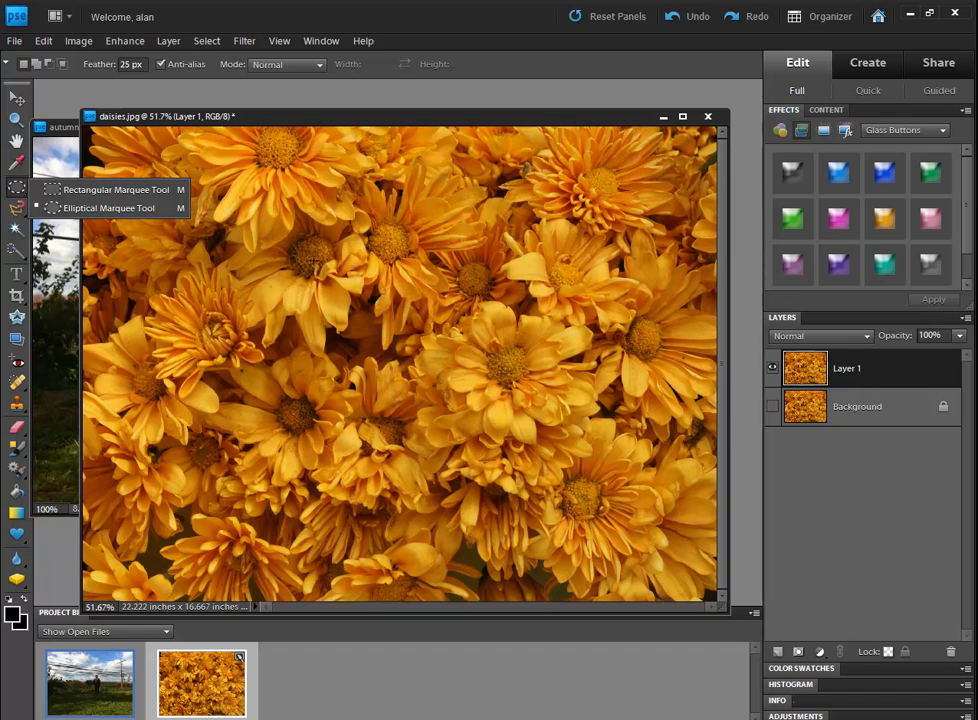
{"action": "left_click", "coordinate": [97, 209]}
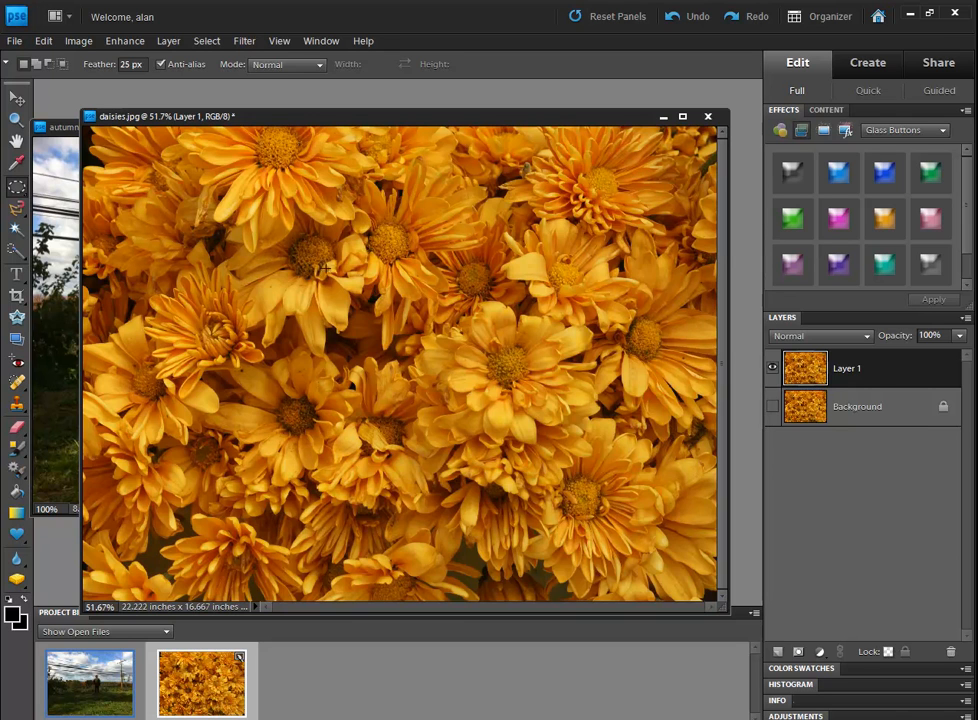
{"action": "left_click_drag", "start_coordinate": [321, 245], "coordinate": [580, 503]}
{"action": "left_click_drag", "start_coordinate": [478, 396], "coordinate": [415, 375]}
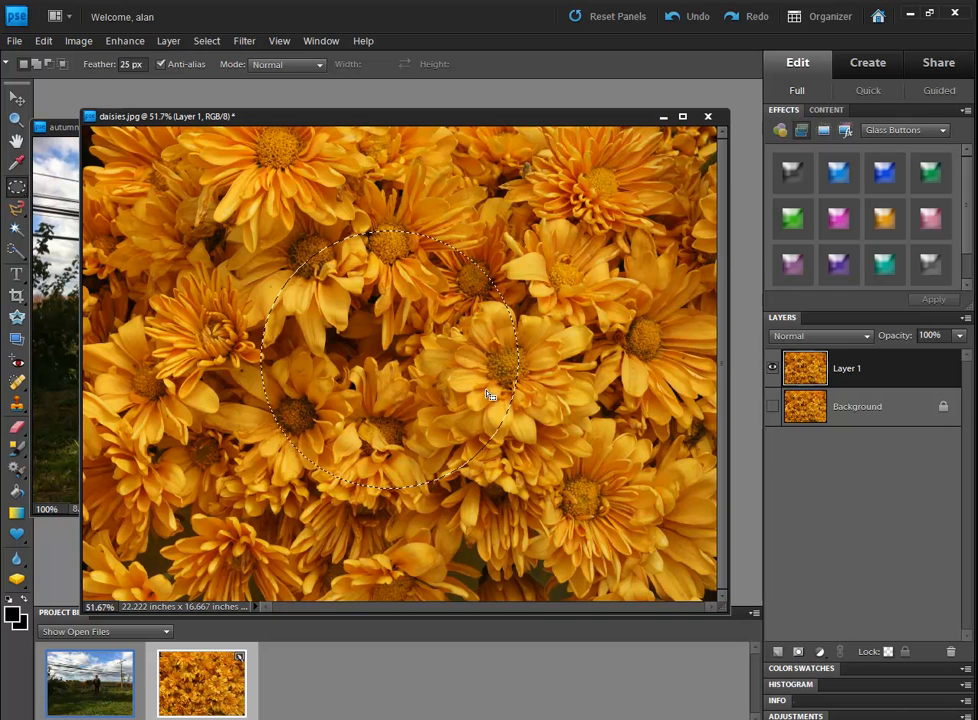
{"action": "left_click", "coordinate": [173, 295]}
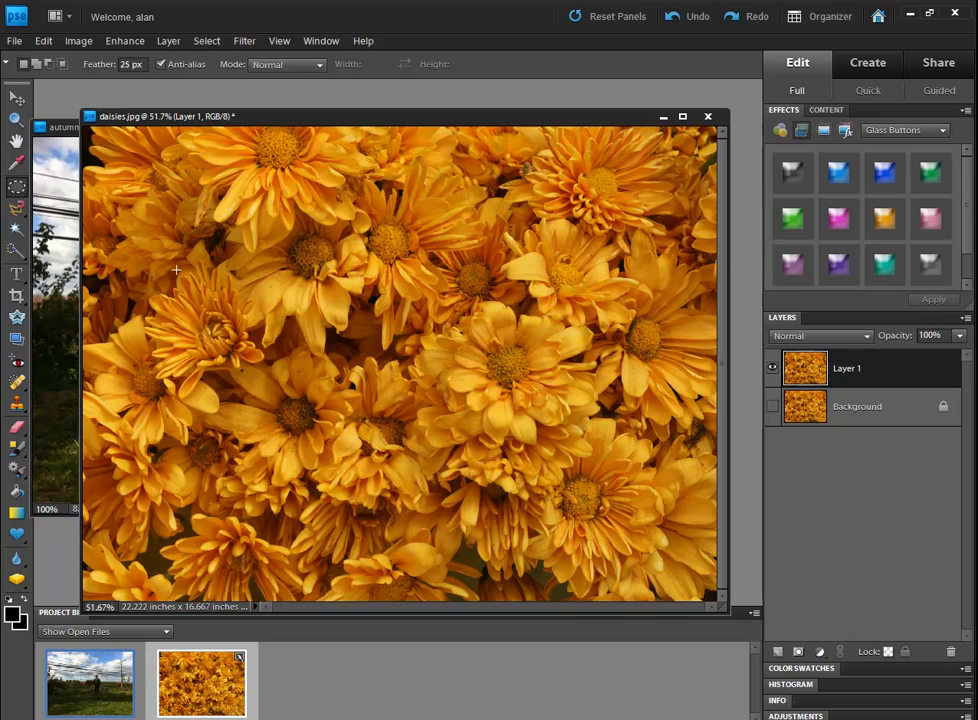
Step: Delete a large centred oval with a 25 px feather from Layer 1, leaving a flower border, and clear the selection
{"action": "left_click_drag", "start_coordinate": [256, 467], "coordinate": [684, 601]}
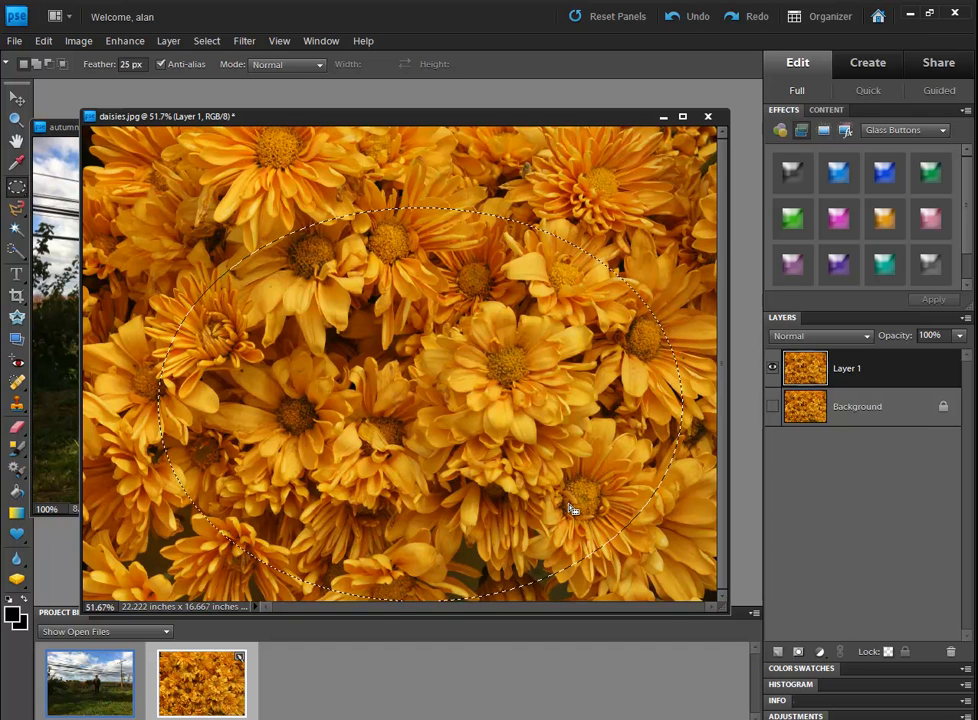
{"action": "left_click_drag", "start_coordinate": [546, 469], "coordinate": [522, 434]}
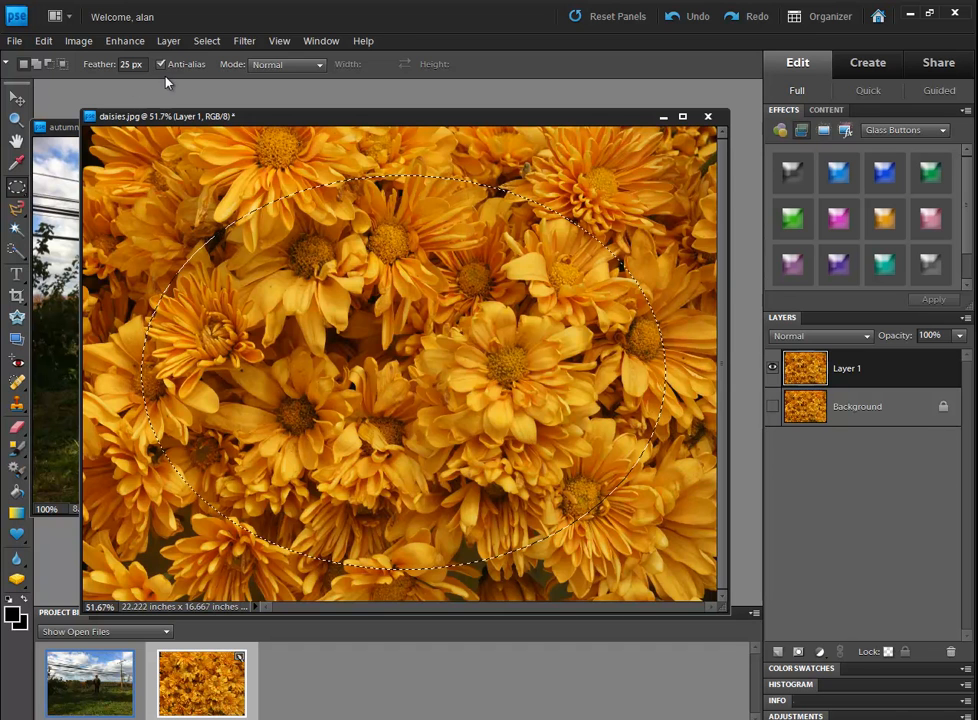
{"action": "left_click", "coordinate": [100, 64]}
{"action": "key", "text": "BackSpace"}
{"action": "key", "text": "Return"}
{"action": "key", "text": "Delete"}
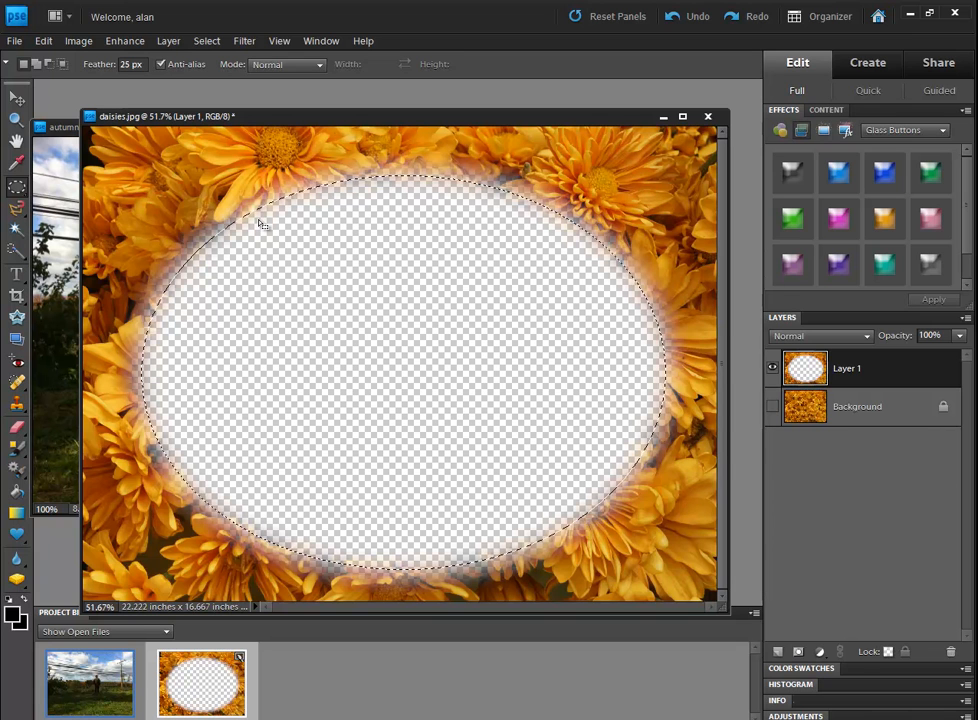
{"action": "key", "text": "ctrl+d"}
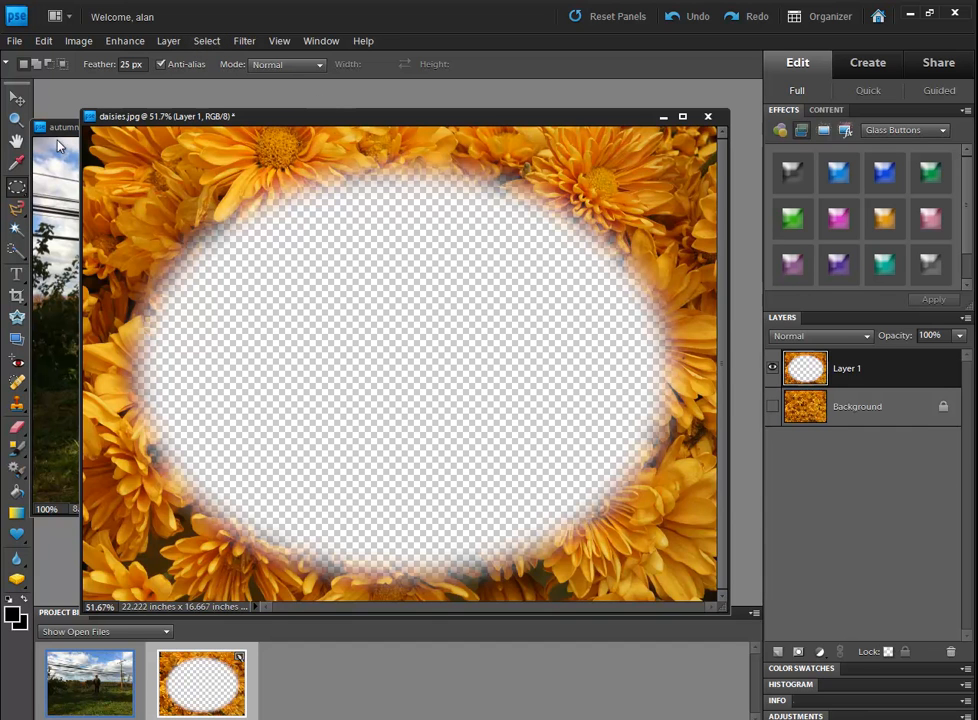
Step: Copy the autumn.jpeg photo into daisies.jpg as a new layer using the Move tool
{"action": "left_click", "coordinate": [56, 122]}
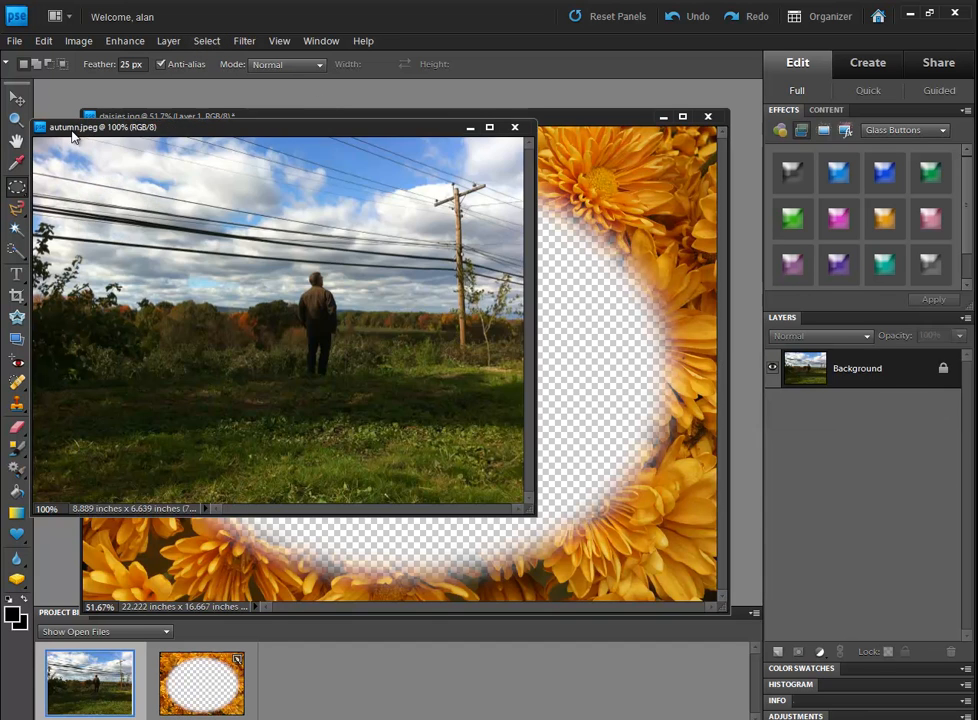
{"action": "left_click", "coordinate": [17, 98]}
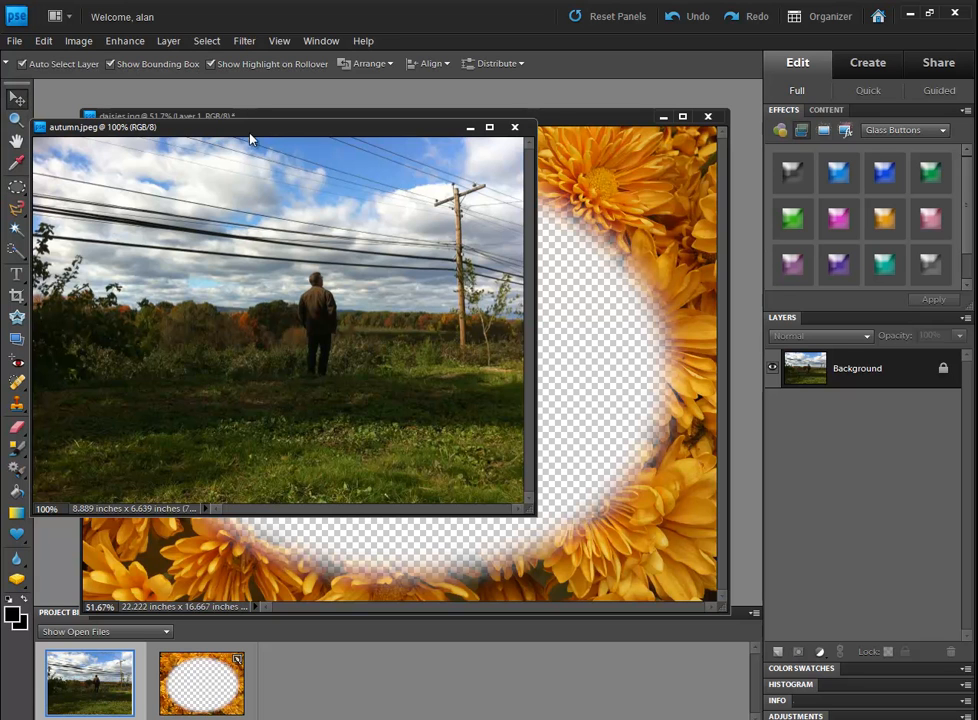
{"action": "left_click_drag", "start_coordinate": [236, 128], "coordinate": [134, 155]}
{"action": "left_click_drag", "start_coordinate": [240, 345], "coordinate": [303, 297]}
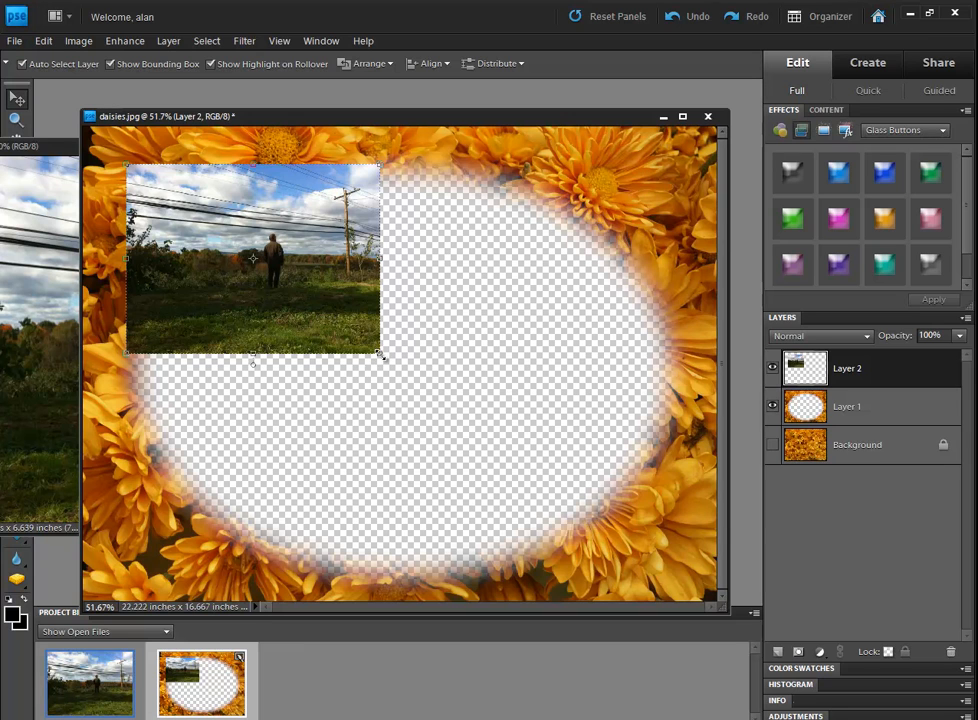
Step: Enlarge the autumn photo proportionally to about 221.8% and position it to cover the oval opening
{"action": "left_click_drag", "start_coordinate": [379, 354], "coordinate": [695, 577]}
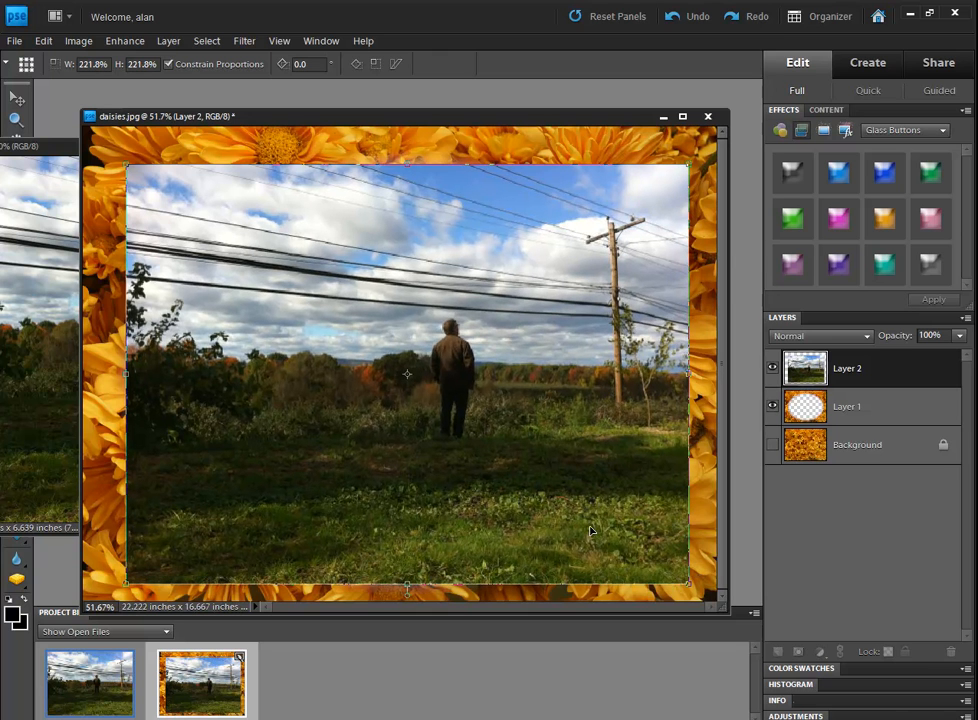
{"action": "left_click_drag", "start_coordinate": [591, 531], "coordinate": [591, 521]}
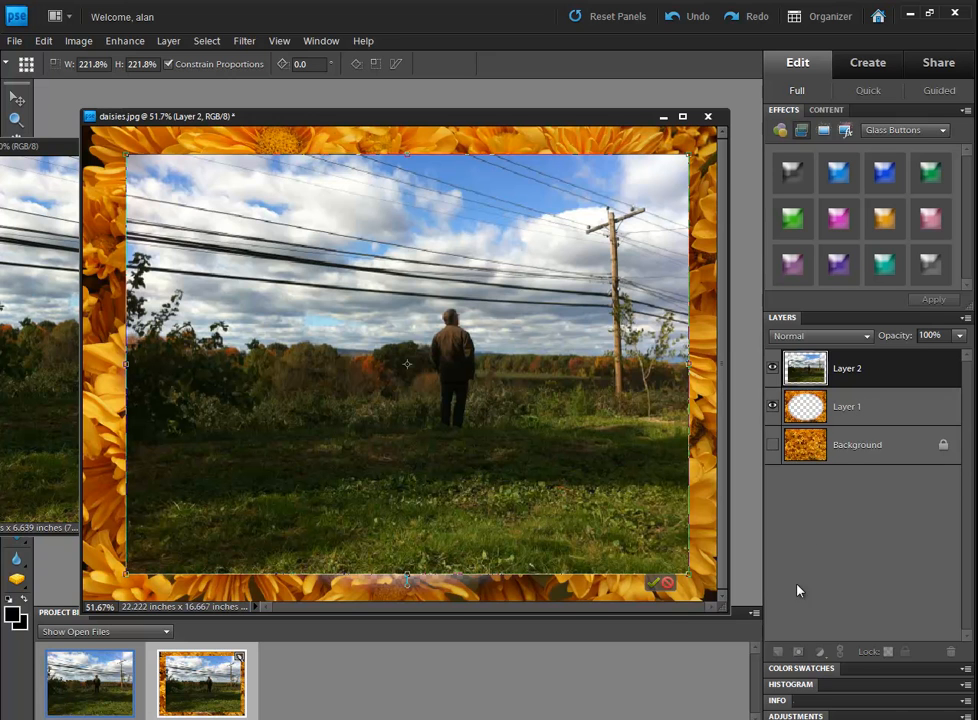
{"action": "left_click", "coordinate": [655, 583]}
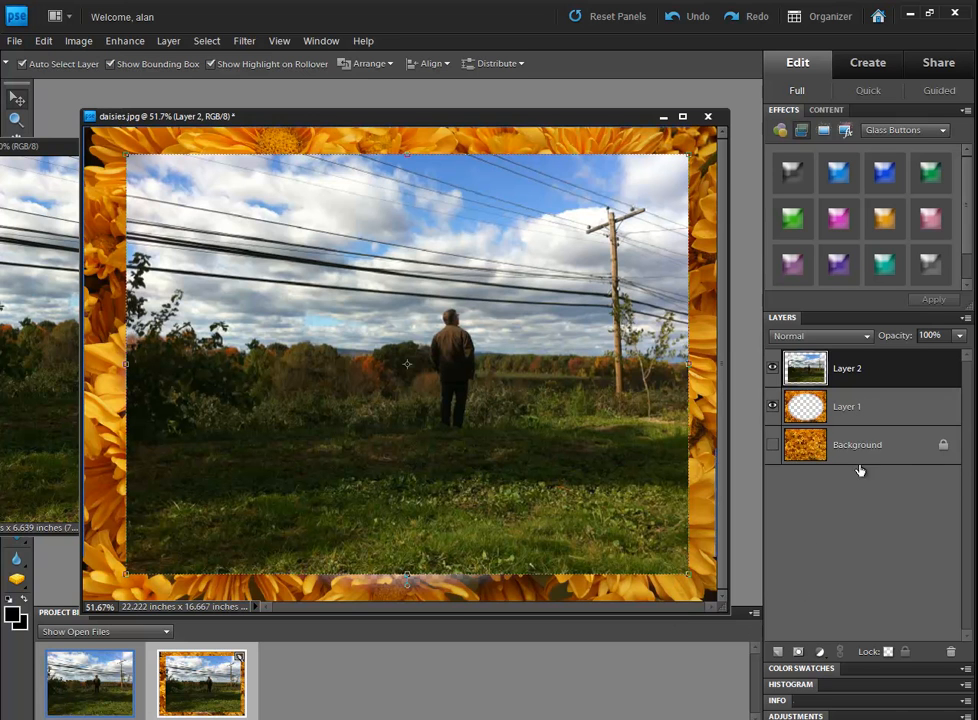
Step: Move the flower frame layer above the photo layer and nudge the photo's position within the oval
{"action": "left_click_drag", "start_coordinate": [876, 427], "coordinate": [874, 372]}
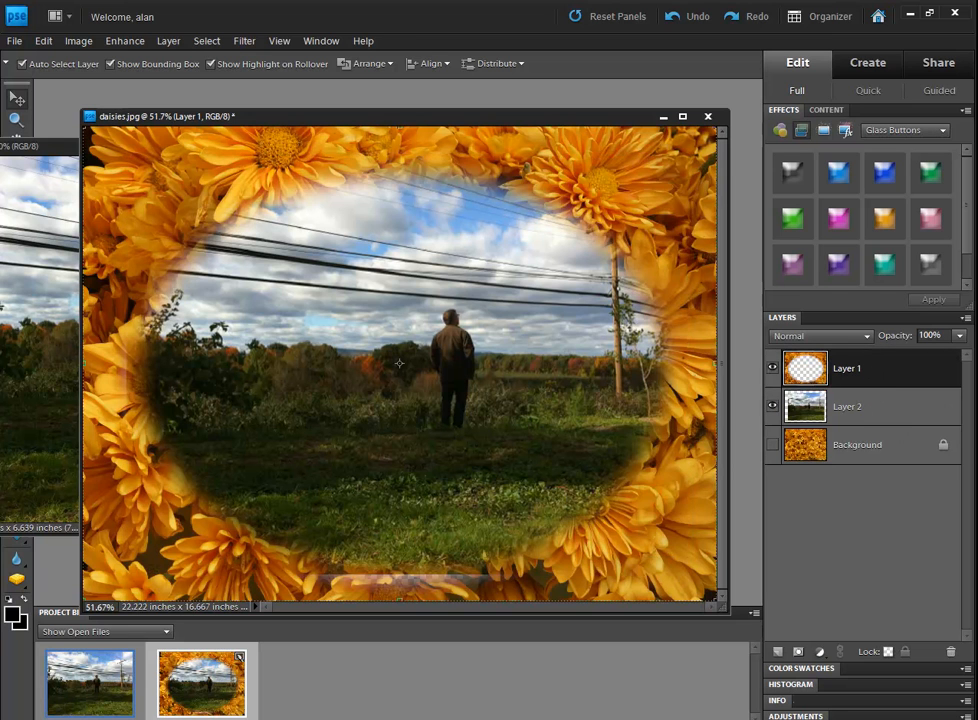
{"action": "left_click_drag", "start_coordinate": [509, 530], "coordinate": [507, 502]}
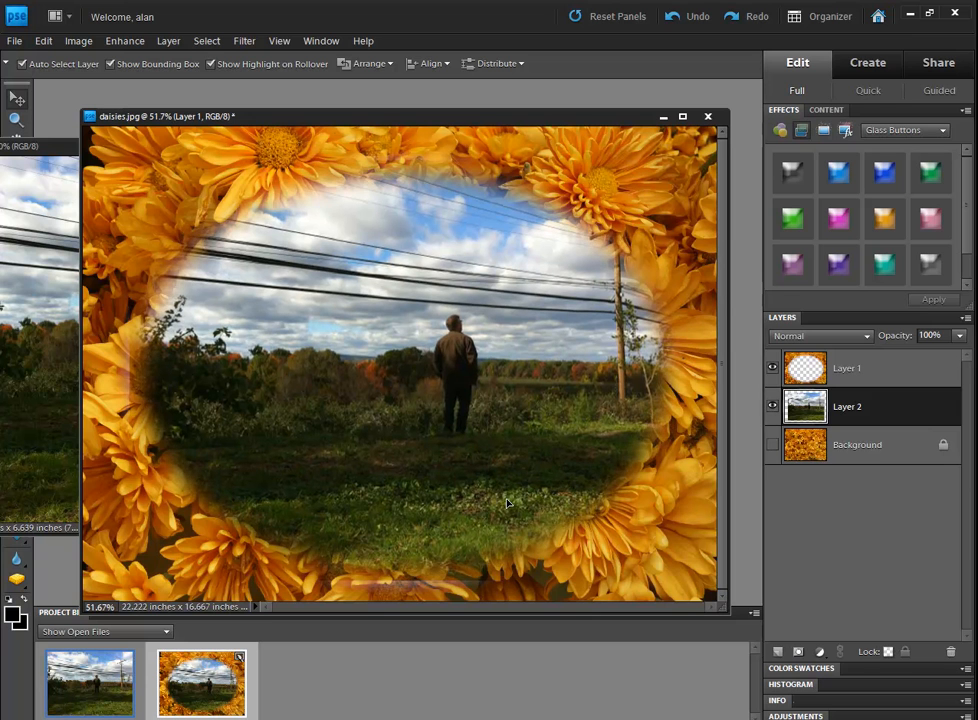
Step: Colorize the flower frame layer green with Hue/Saturation, using Hue 99, Saturation 38 and Lightness +17
{"action": "left_click", "coordinate": [715, 550]}
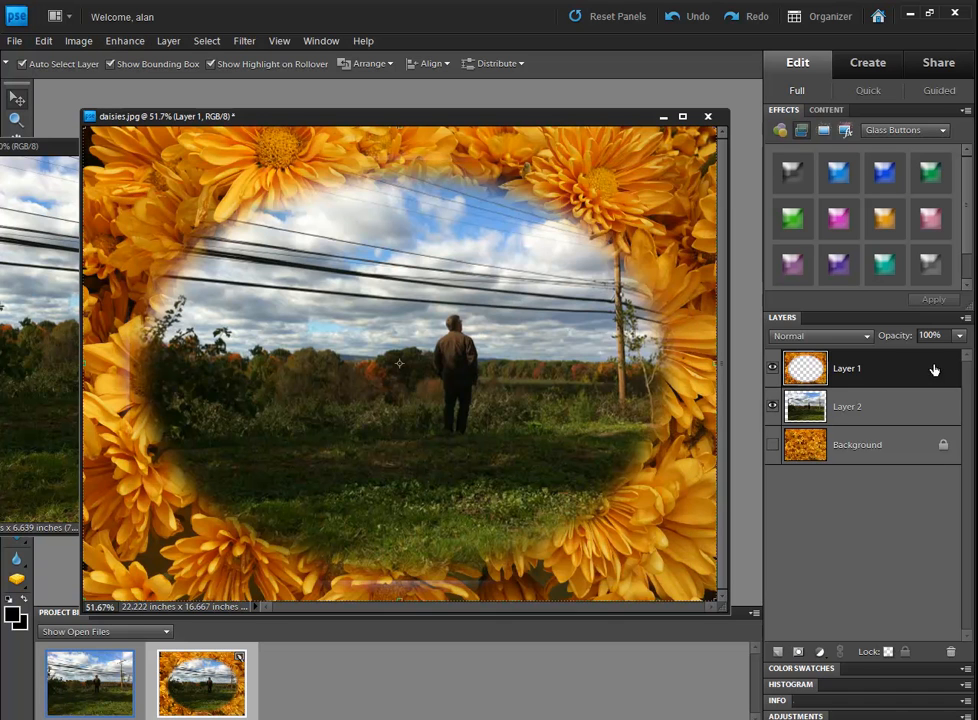
{"action": "left_click", "coordinate": [118, 42]}
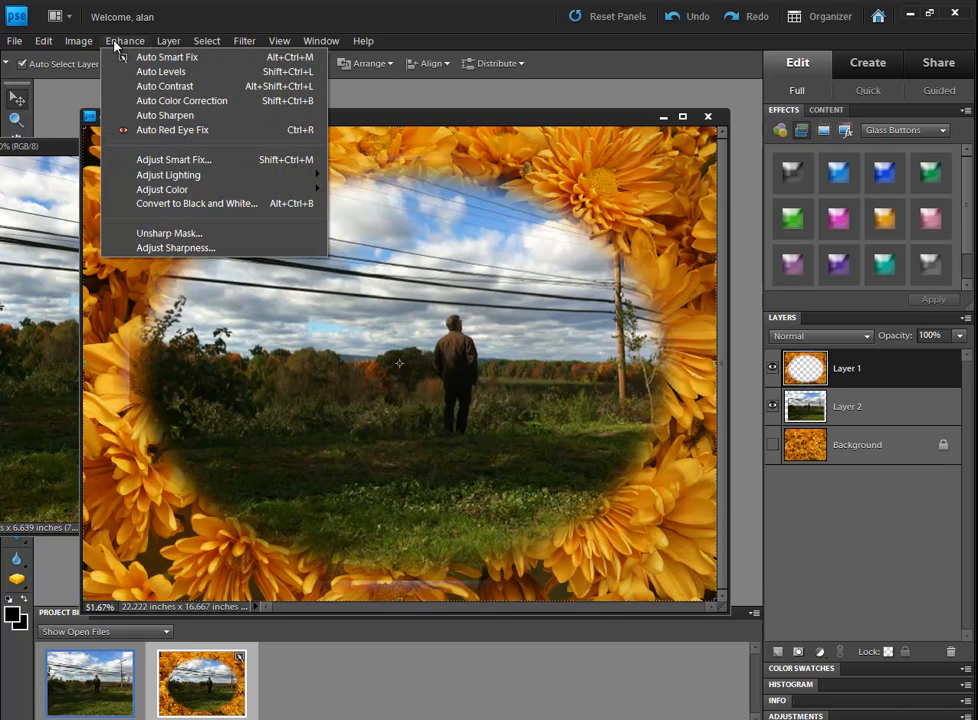
{"action": "mouse_move", "coordinate": [218, 189]}
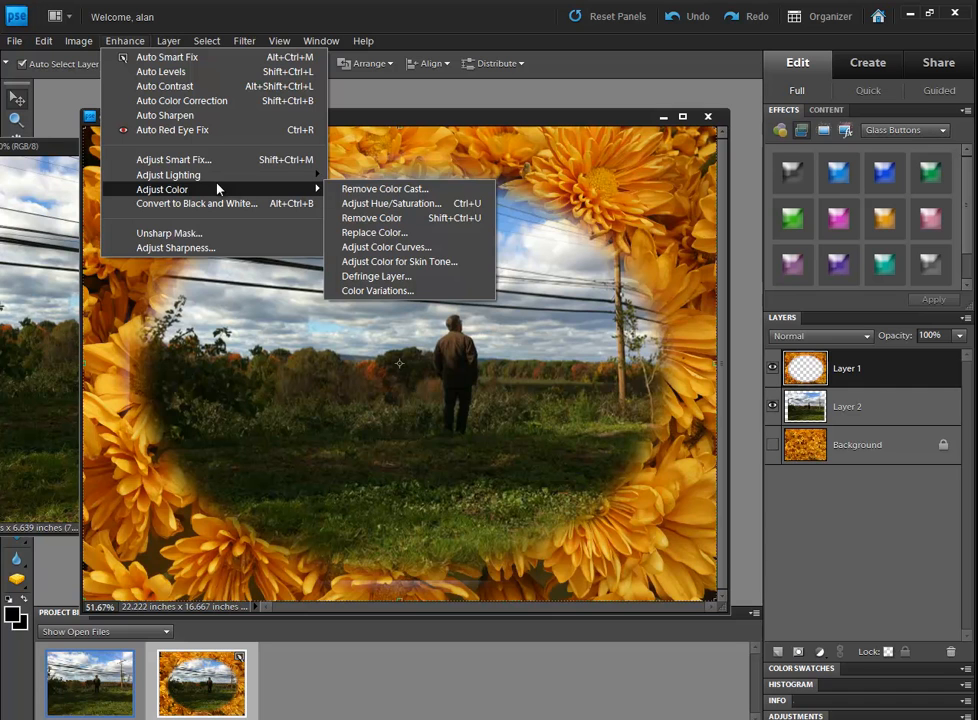
{"action": "left_click", "coordinate": [407, 204]}
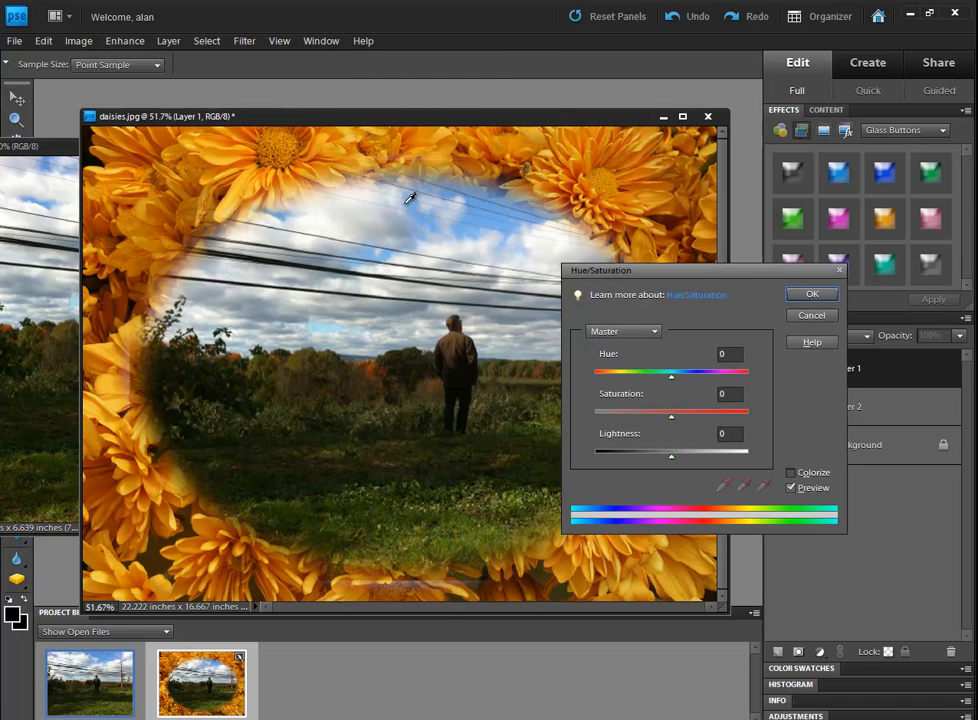
{"action": "left_click", "coordinate": [790, 474]}
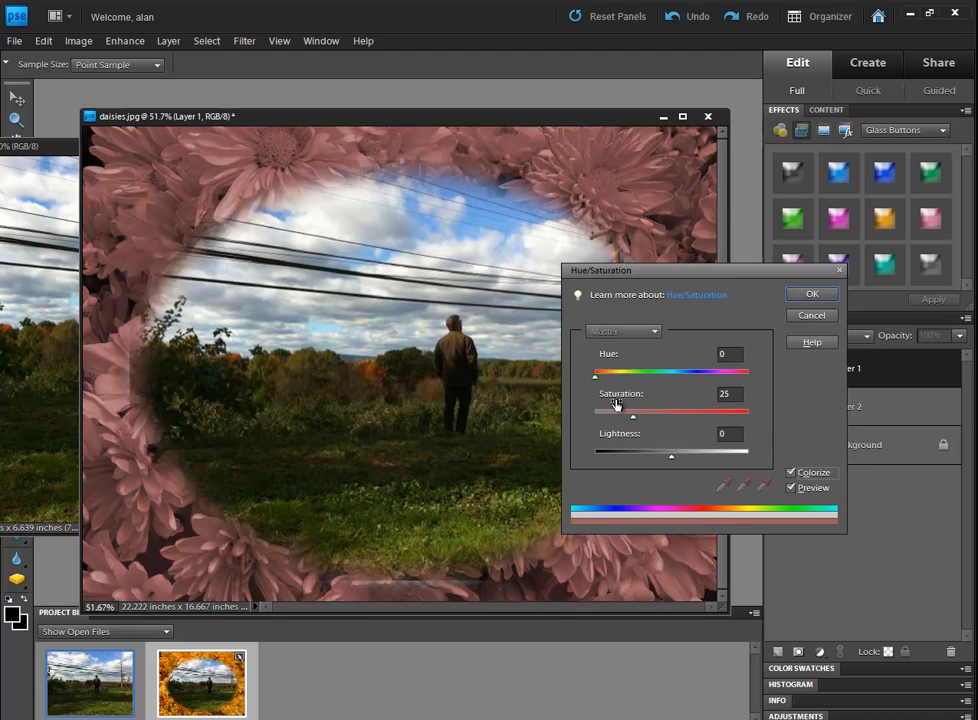
{"action": "left_click_drag", "start_coordinate": [598, 382], "coordinate": [654, 414]}
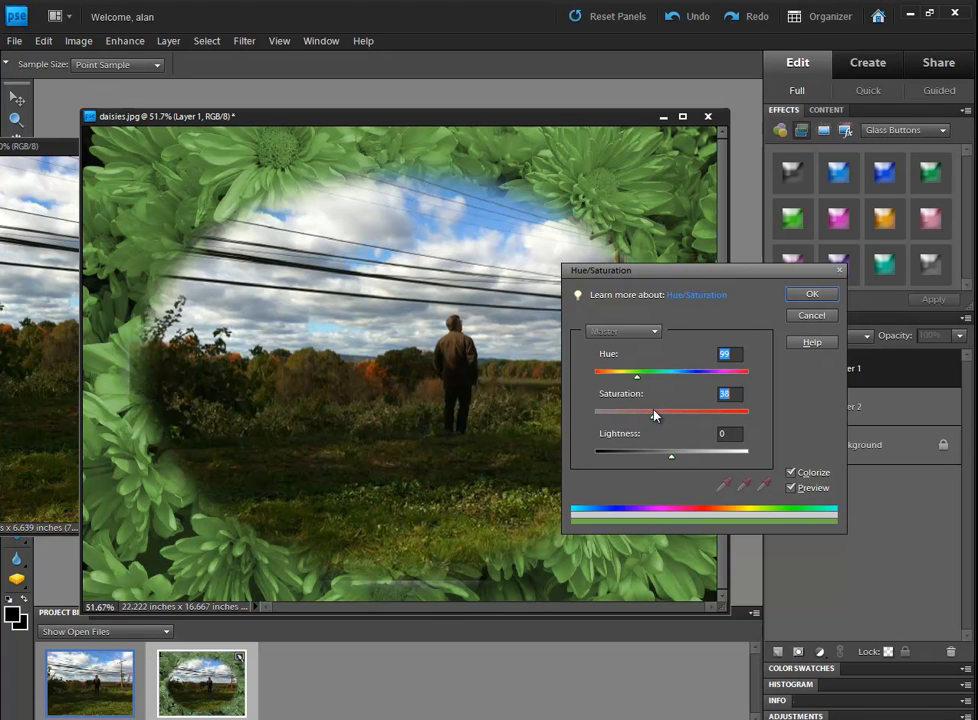
{"action": "left_click_drag", "start_coordinate": [634, 463], "coordinate": [686, 458]}
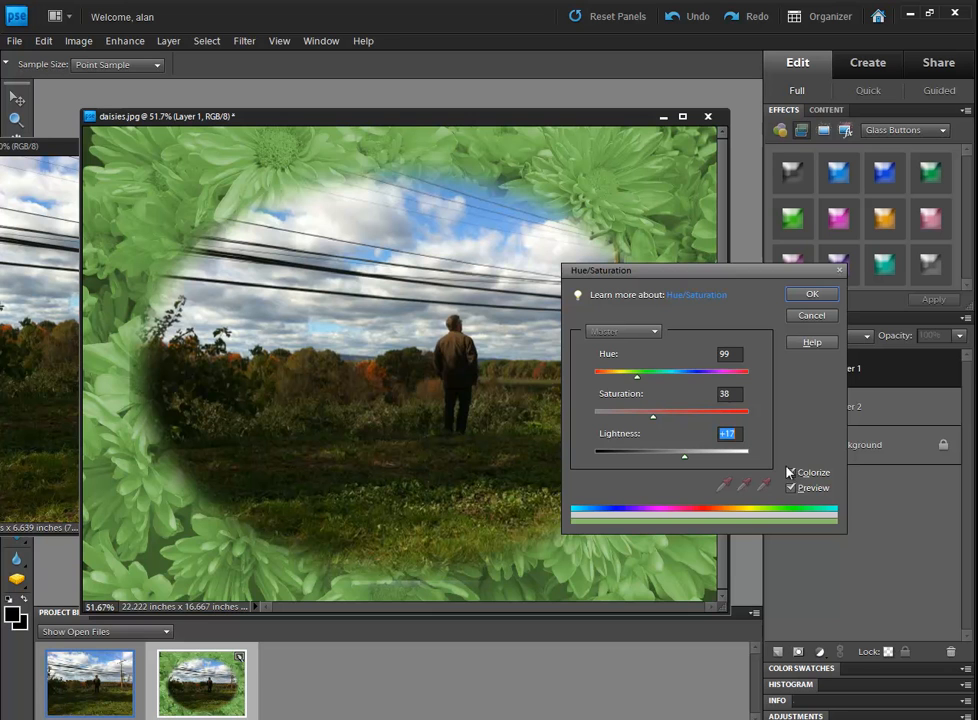
{"action": "left_click", "coordinate": [811, 297]}
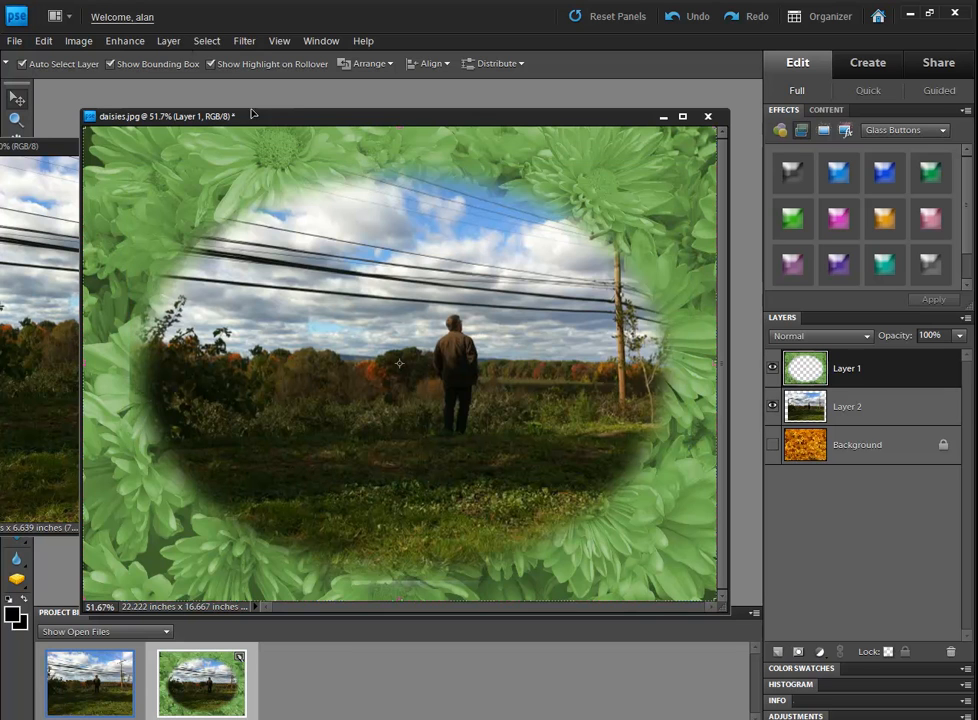
Step: Try the Poster Edges filter on the flower frame with Edge Thickness 3, Edge Intensity 3 and Posterization 4, and undo it
{"action": "left_click", "coordinate": [251, 47]}
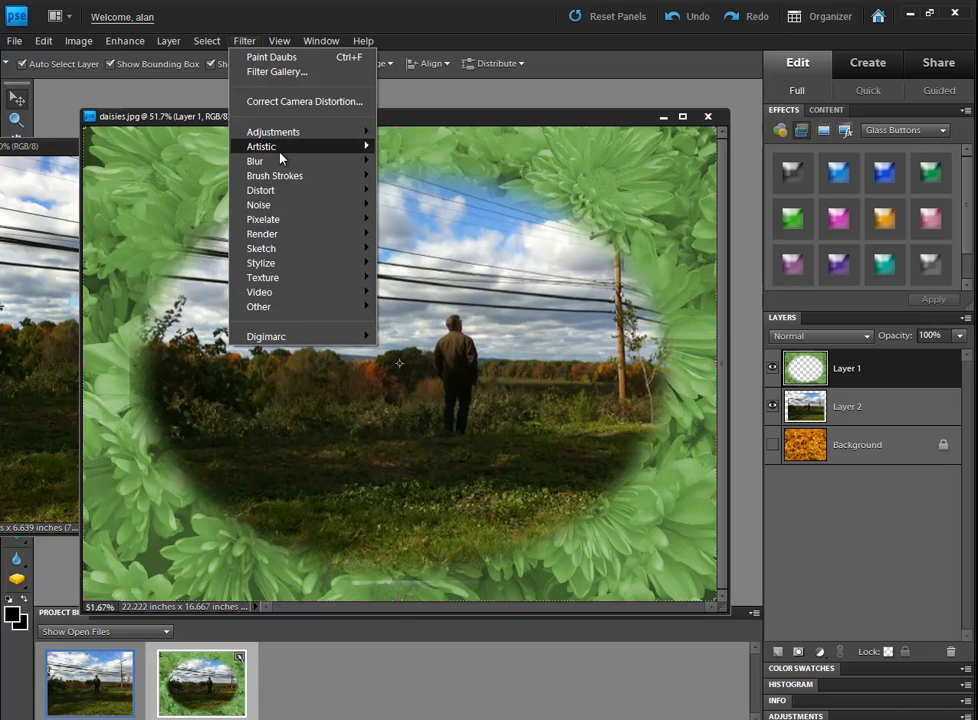
{"action": "mouse_move", "coordinate": [282, 155]}
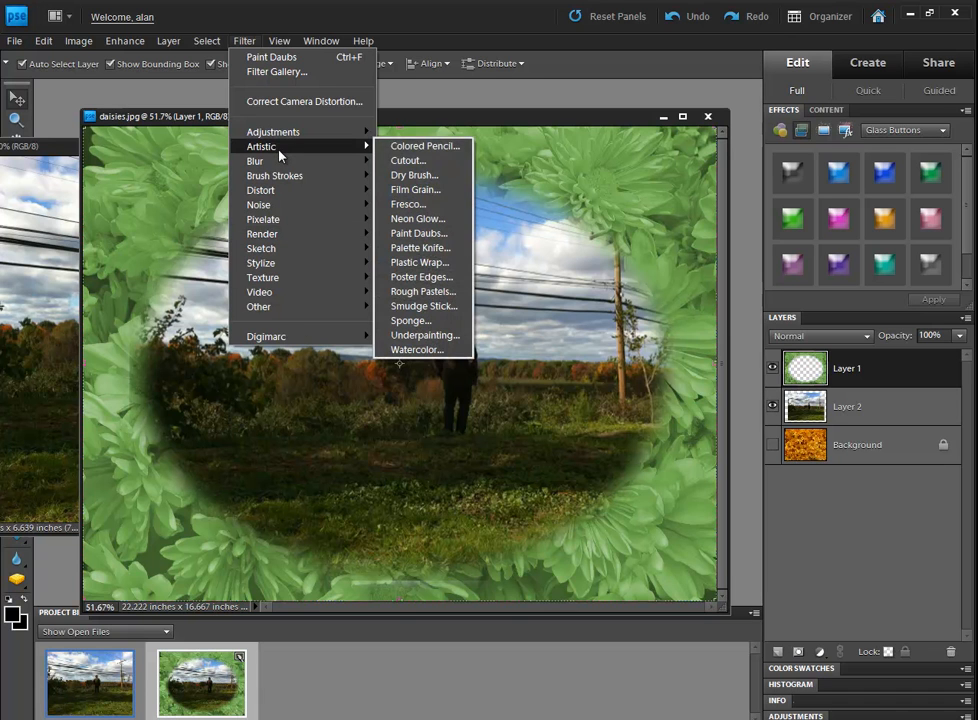
{"action": "left_click", "coordinate": [412, 276]}
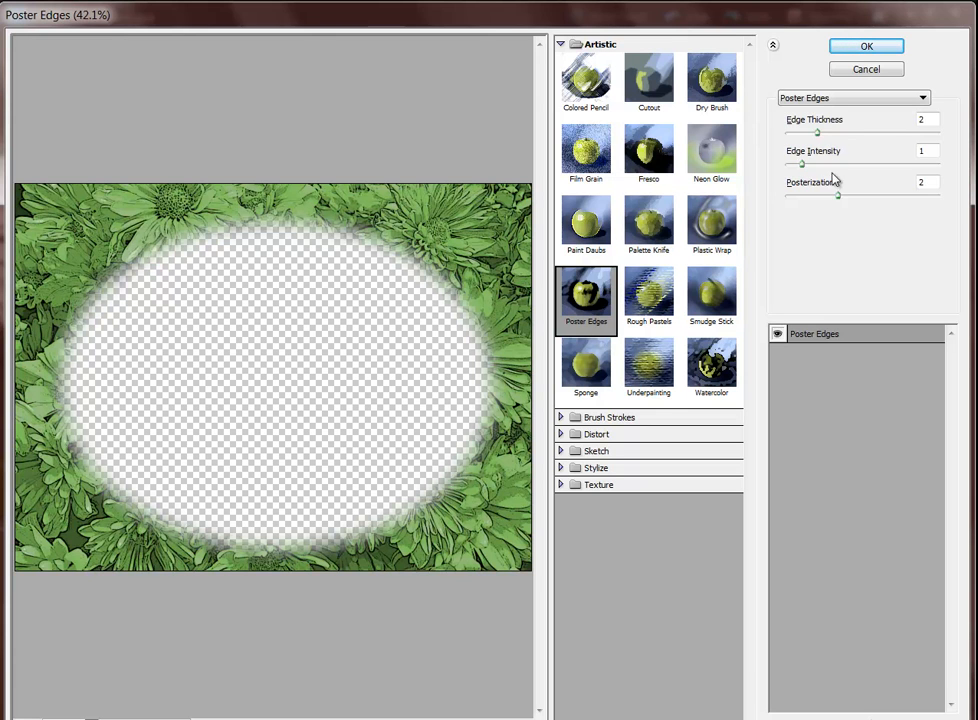
{"action": "left_click_drag", "start_coordinate": [818, 135], "coordinate": [882, 199]}
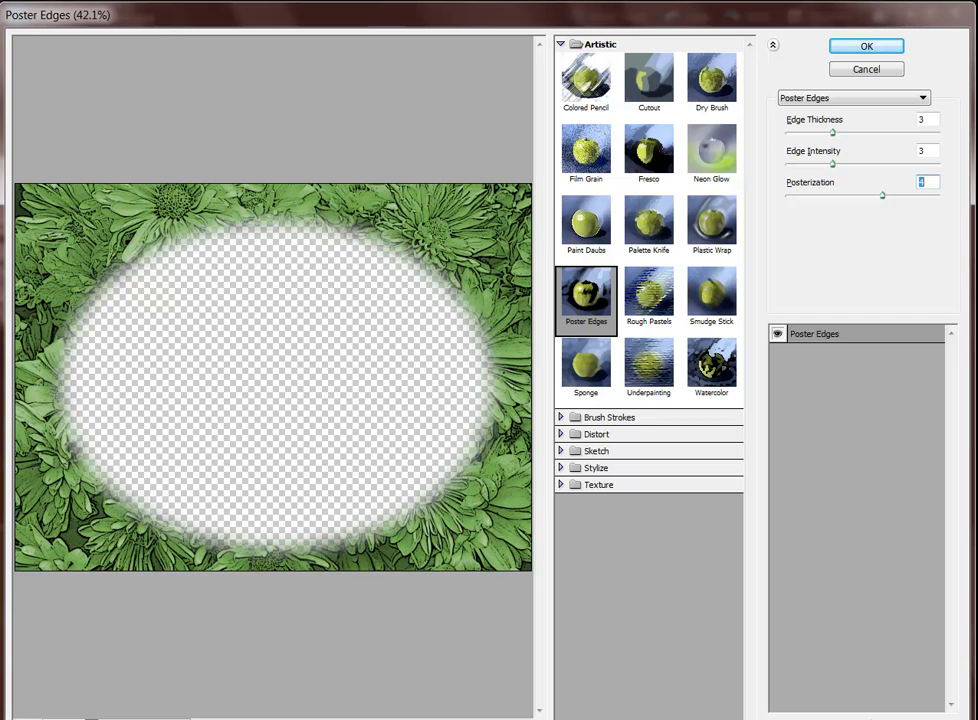
{"action": "left_click", "coordinate": [70, 716]}
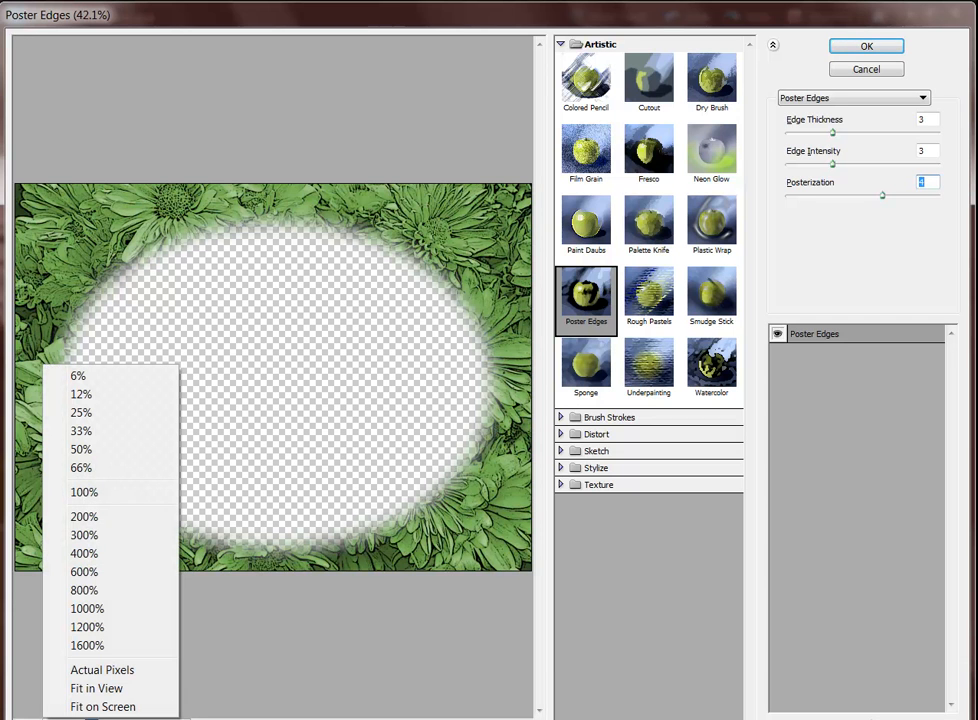
{"action": "left_click", "coordinate": [69, 491]}
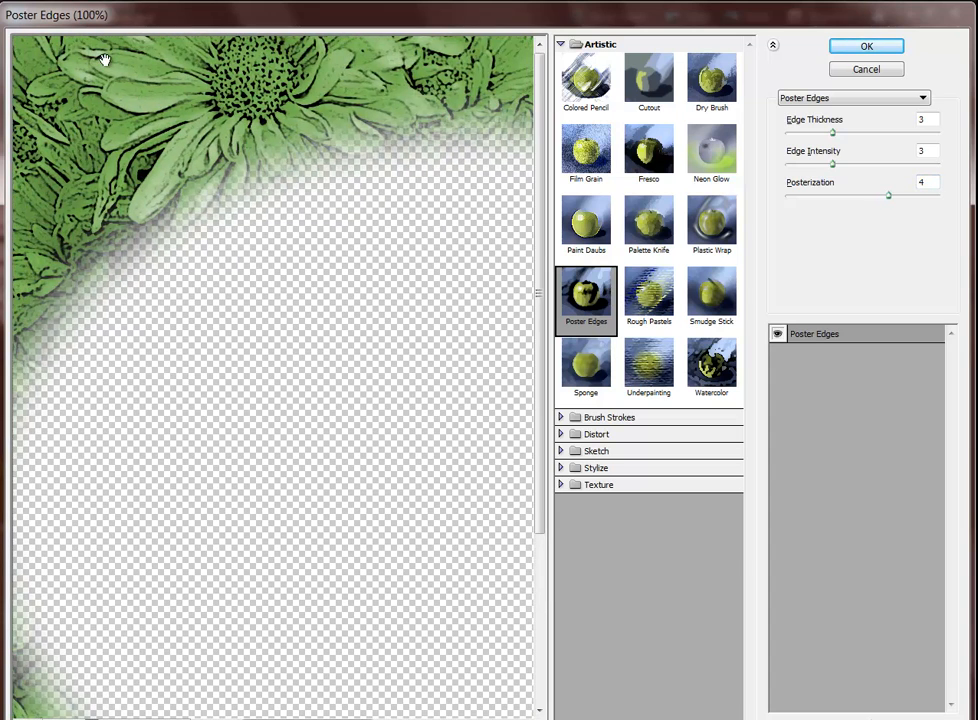
{"action": "left_click_drag", "start_coordinate": [232, 230], "coordinate": [316, 343]}
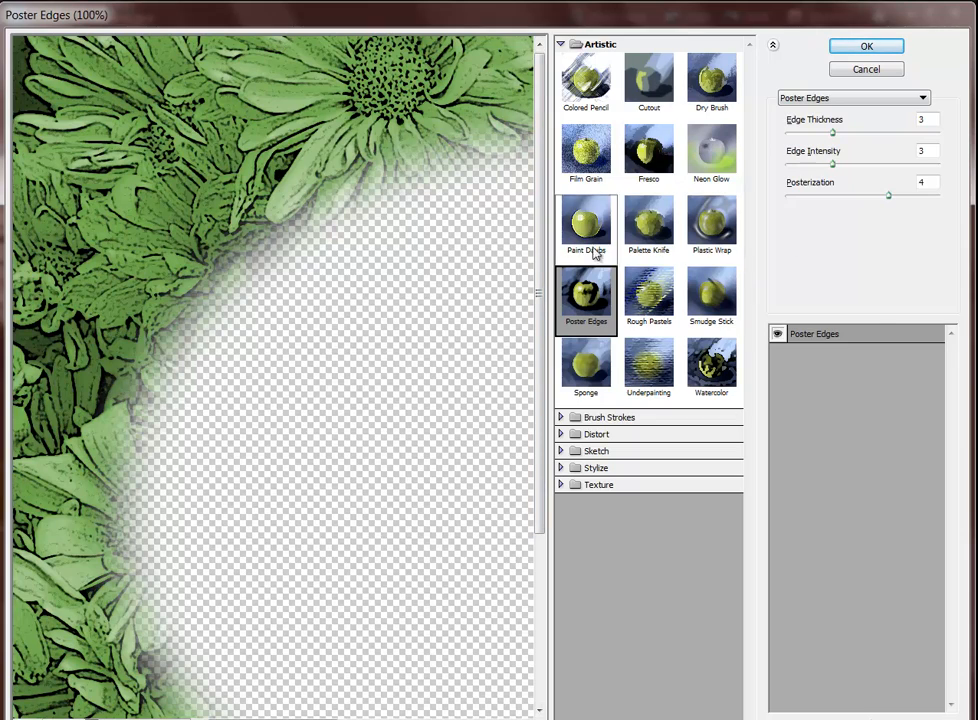
{"action": "left_click", "coordinate": [878, 47]}
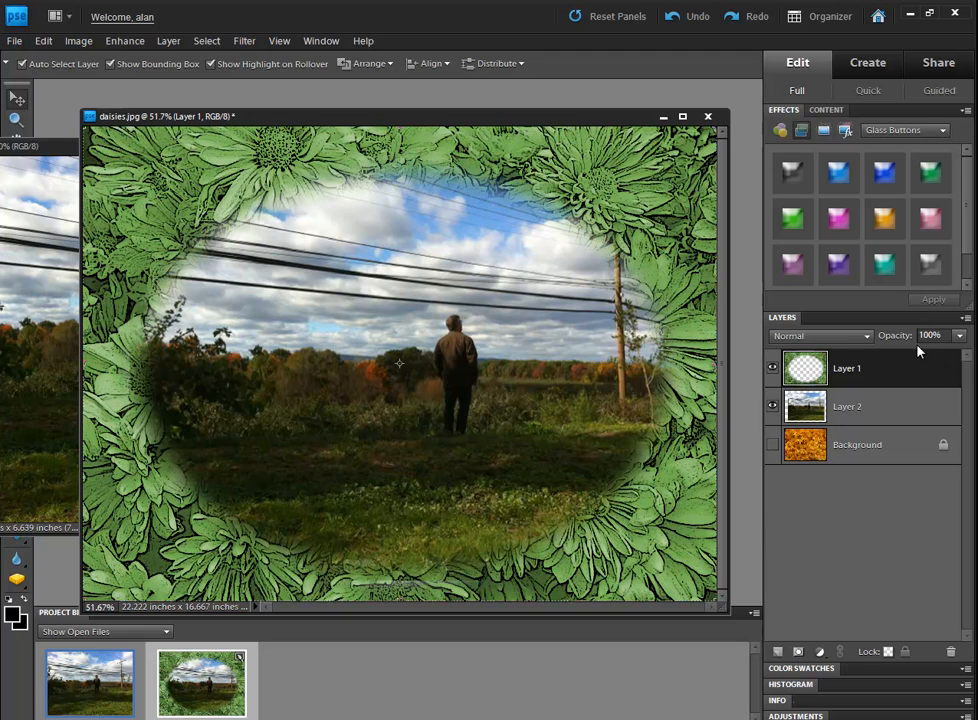
{"action": "left_click", "coordinate": [680, 20]}
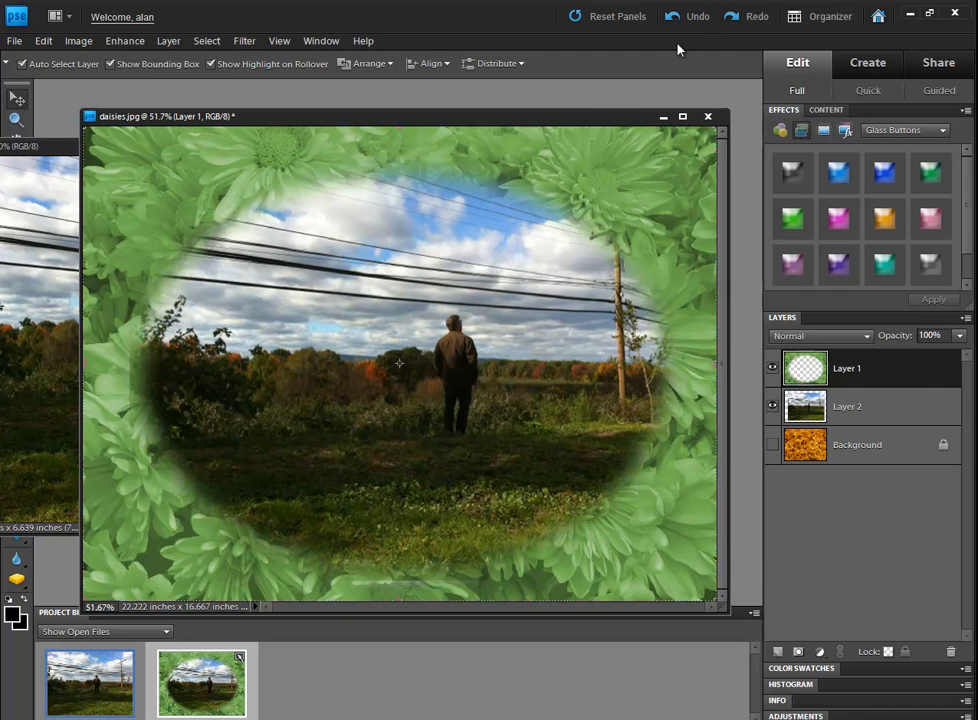
Step: Redo the Poster Edges filter on the flower frame
{"action": "left_click", "coordinate": [738, 18]}
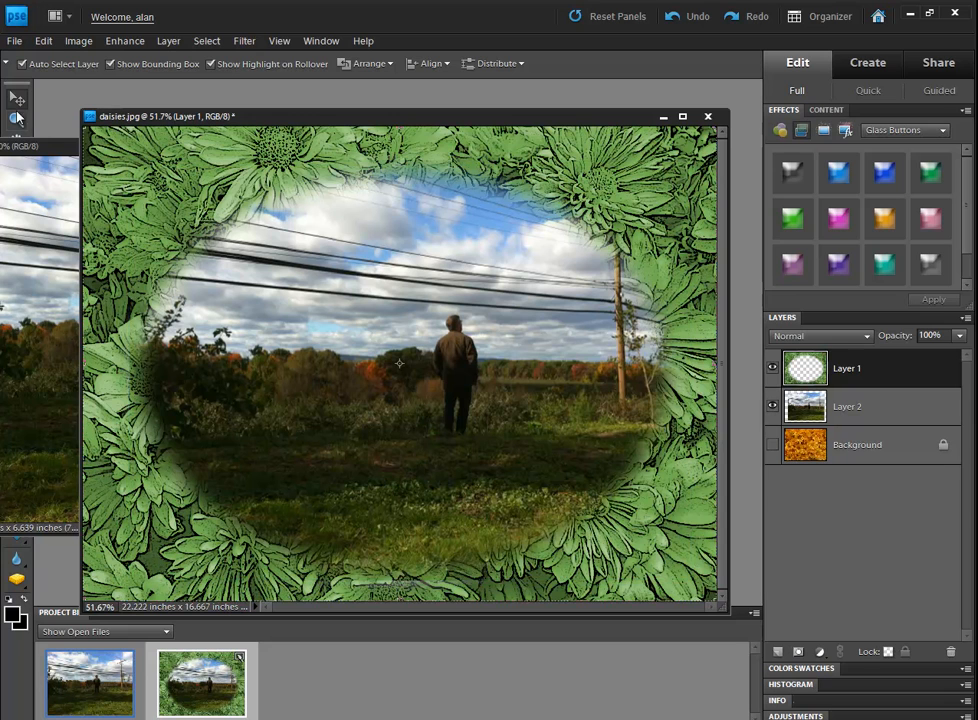
Step: Brighten the autumn photo layer with Levels, setting the RGB midtone input to 1.20 and the white input level to 238
{"action": "left_click", "coordinate": [894, 415]}
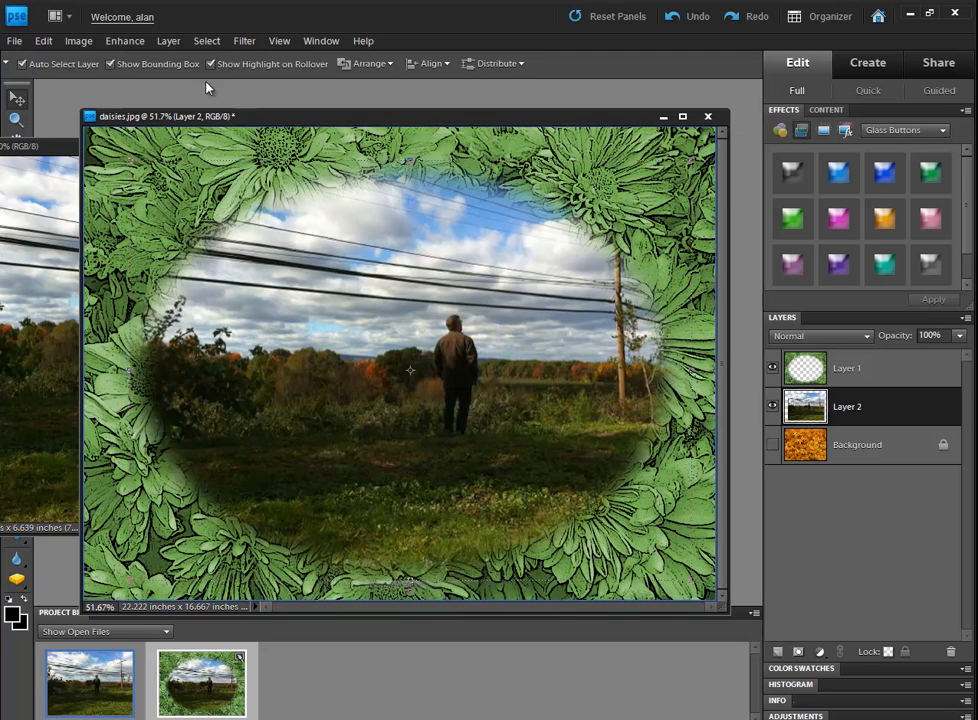
{"action": "left_click", "coordinate": [125, 41]}
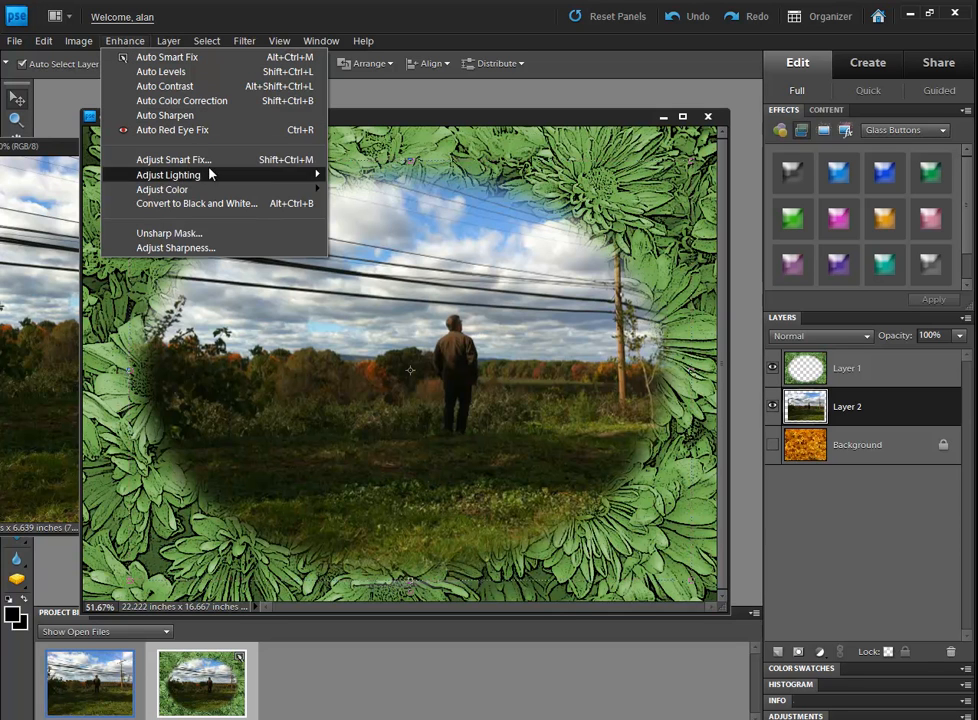
{"action": "mouse_move", "coordinate": [212, 175]}
{"action": "left_click", "coordinate": [390, 204]}
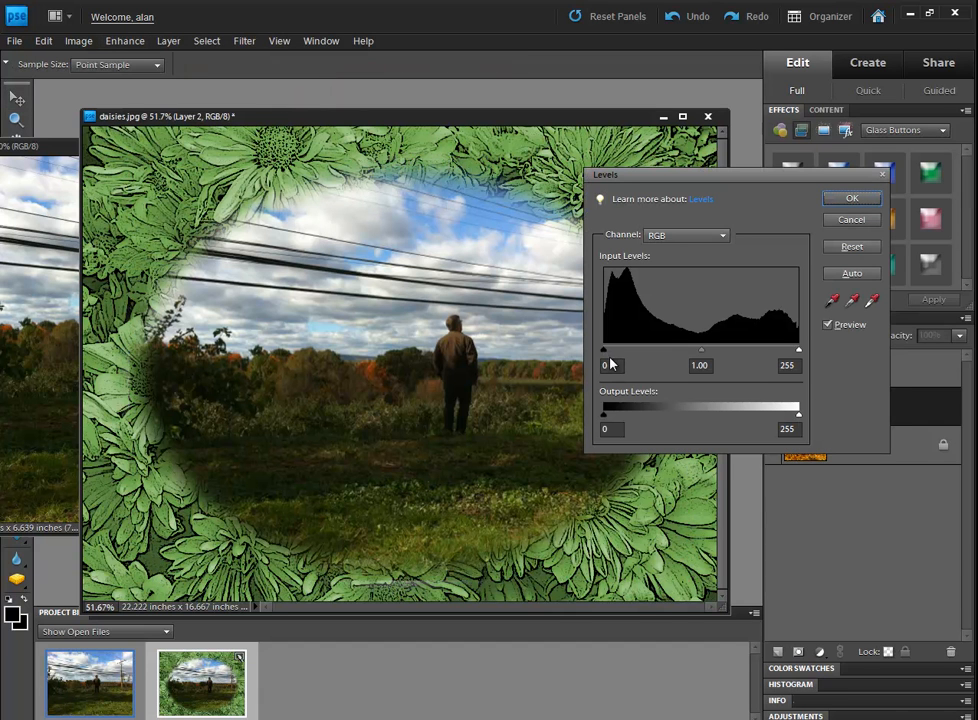
{"action": "mouse_move", "coordinate": [605, 352]}
{"action": "left_mouse_down"}
{"action": "mouse_move", "coordinate": [647, 361]}
{"action": "mouse_move", "coordinate": [602, 354]}
{"action": "left_mouse_up"}
{"action": "left_click_drag", "start_coordinate": [704, 357], "coordinate": [692, 357]}
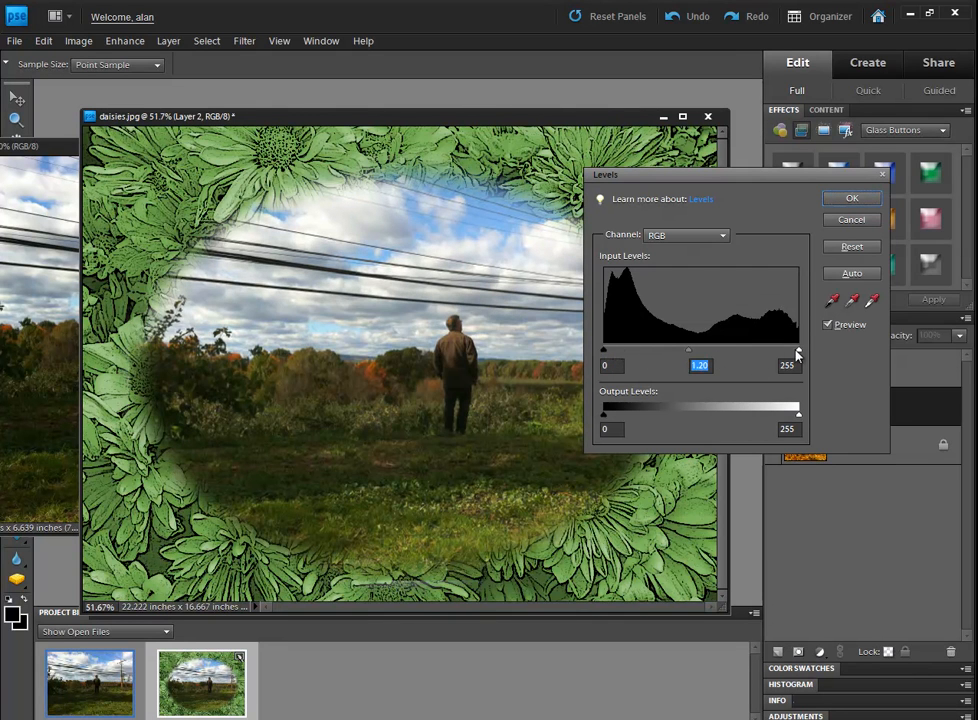
{"action": "left_click_drag", "start_coordinate": [796, 351], "coordinate": [786, 350]}
{"action": "left_click", "coordinate": [829, 325]}
{"action": "left_click", "coordinate": [829, 325]}
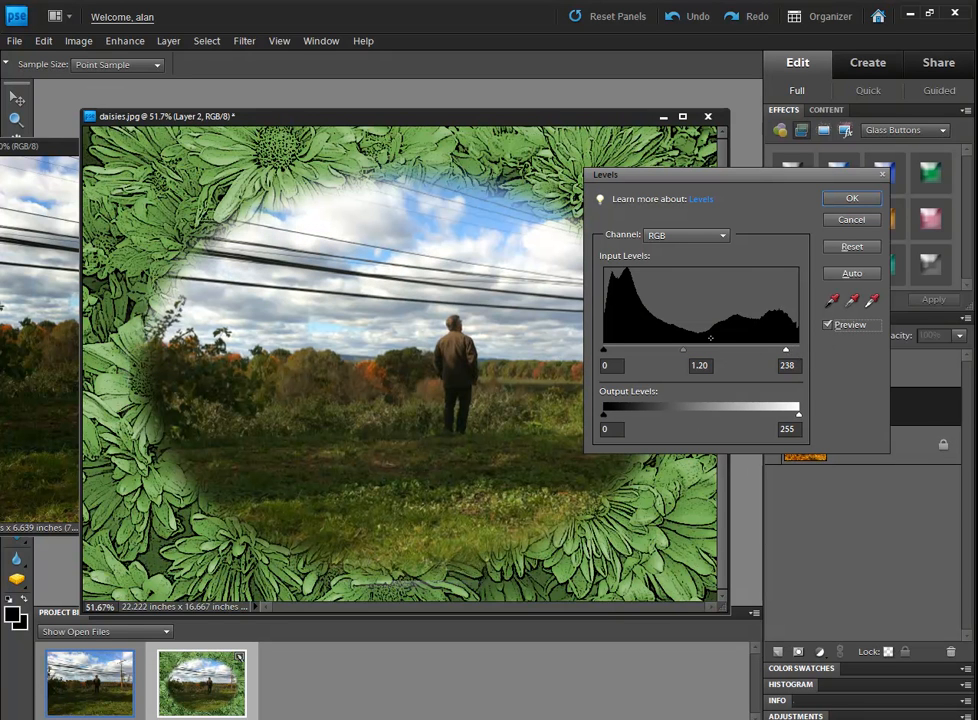
Step: Warm the photo by setting the Red channel's midtone input level to 1.51, and apply the Levels adjustment
{"action": "left_click", "coordinate": [724, 236]}
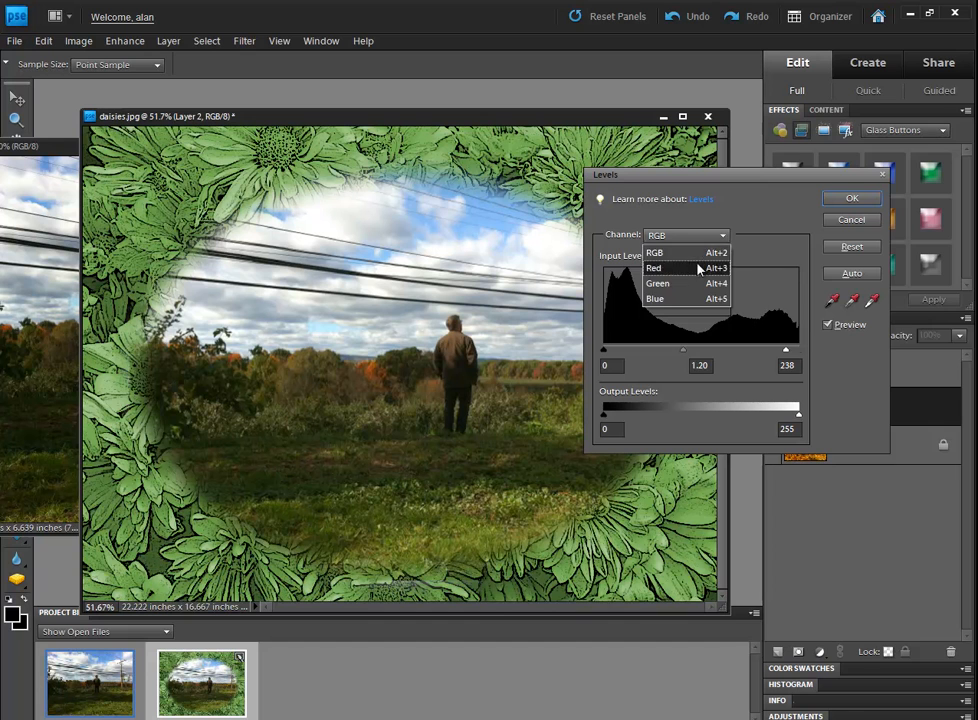
{"action": "left_click", "coordinate": [699, 266]}
{"action": "left_click_drag", "start_coordinate": [699, 358], "coordinate": [672, 350]}
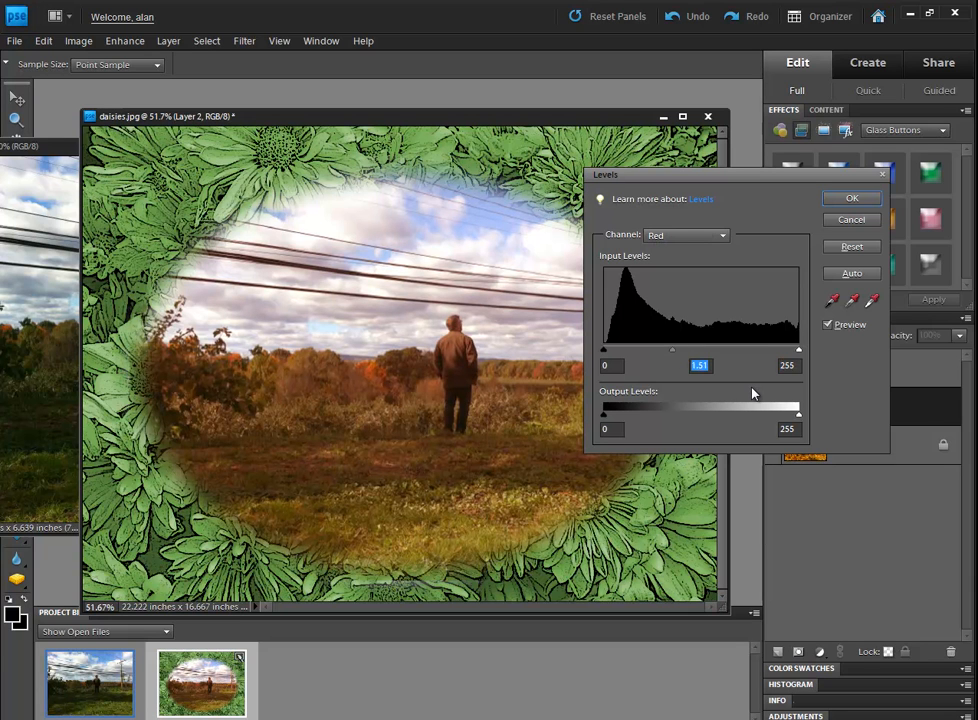
{"action": "left_click", "coordinate": [851, 200]}
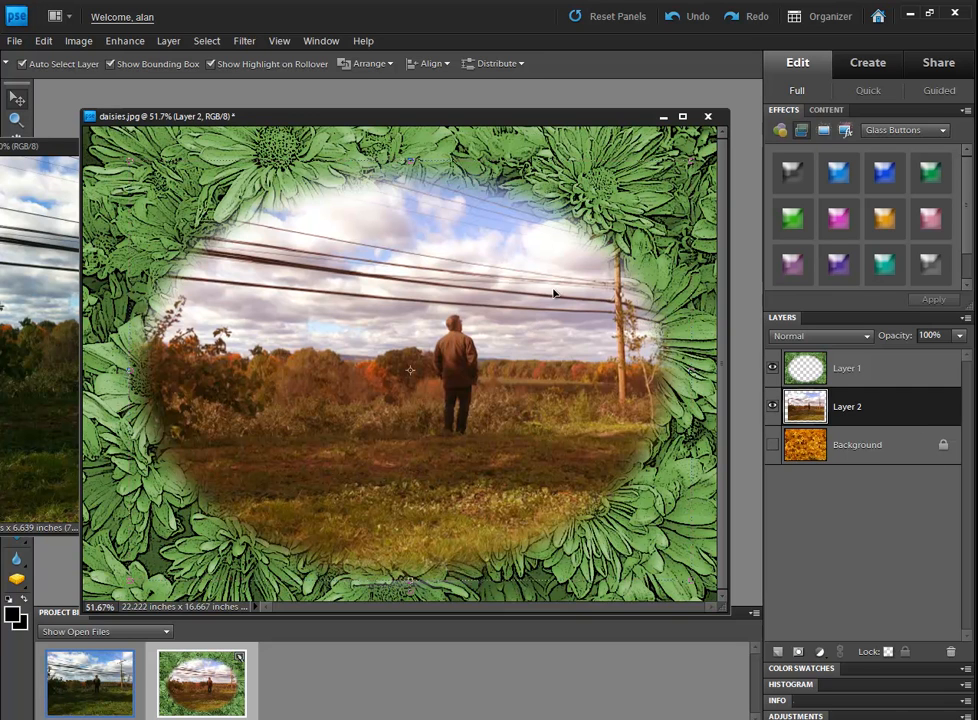
Step: Try converting the photo layer to black and white with the Scenic Landscape style, and undo it
{"action": "left_click", "coordinate": [118, 43]}
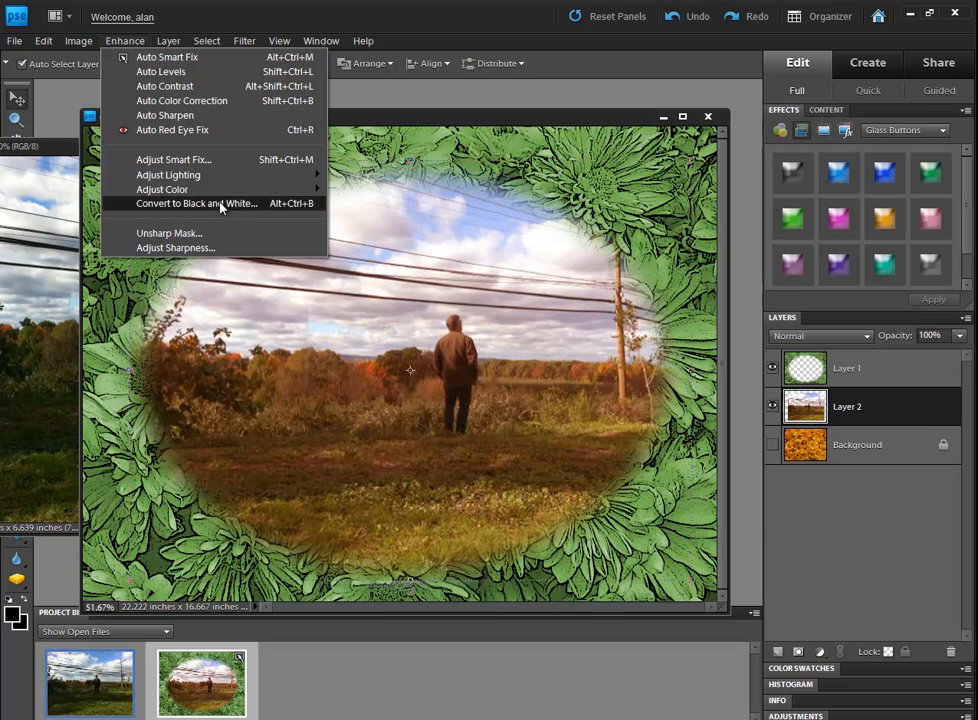
{"action": "mouse_move", "coordinate": [210, 192]}
{"action": "left_click", "coordinate": [175, 203]}
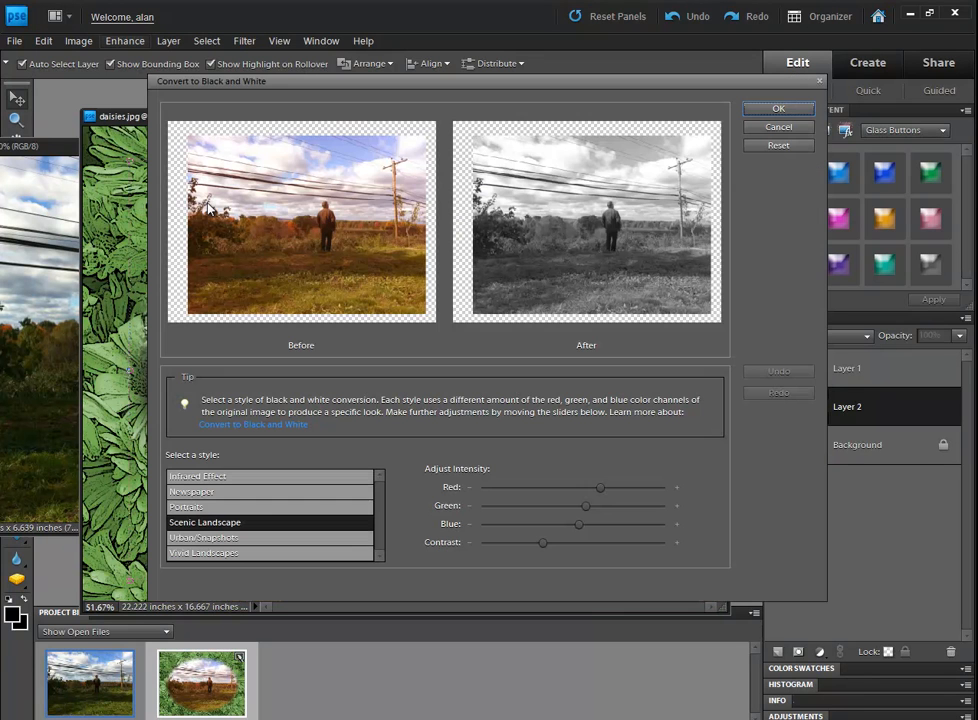
{"action": "left_click", "coordinate": [213, 507]}
{"action": "left_click", "coordinate": [215, 522]}
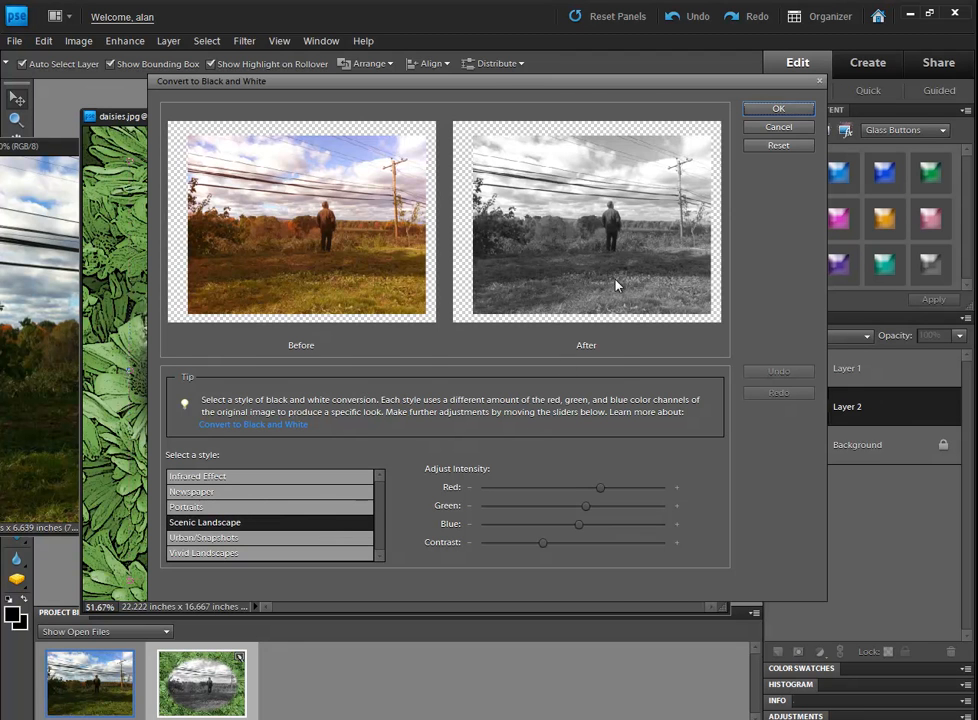
{"action": "left_click", "coordinate": [780, 109]}
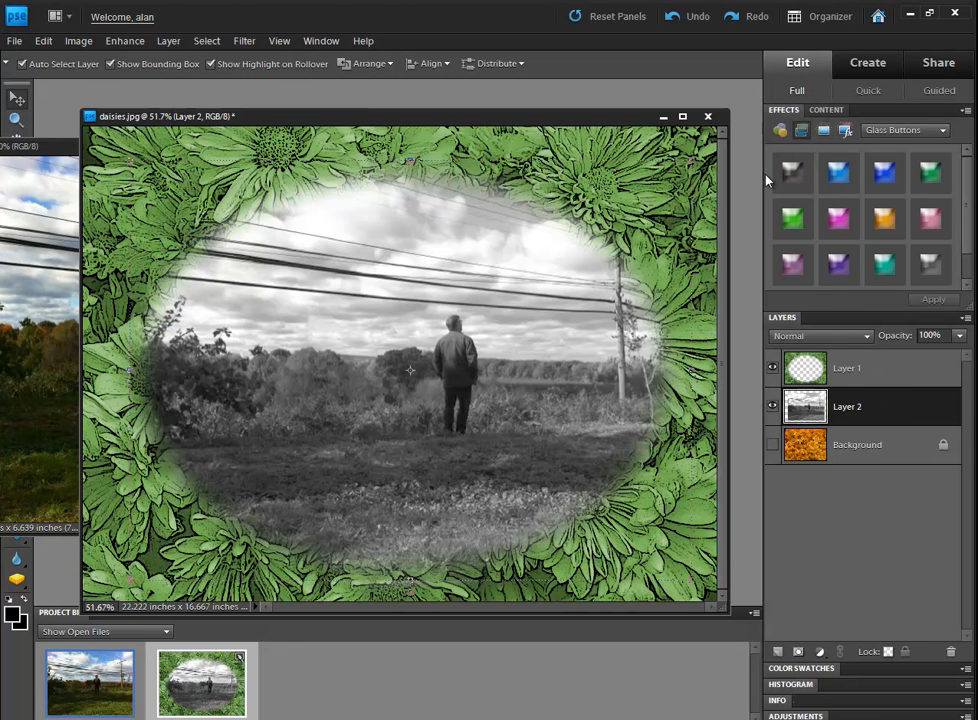
{"action": "key", "text": "ctrl+z"}
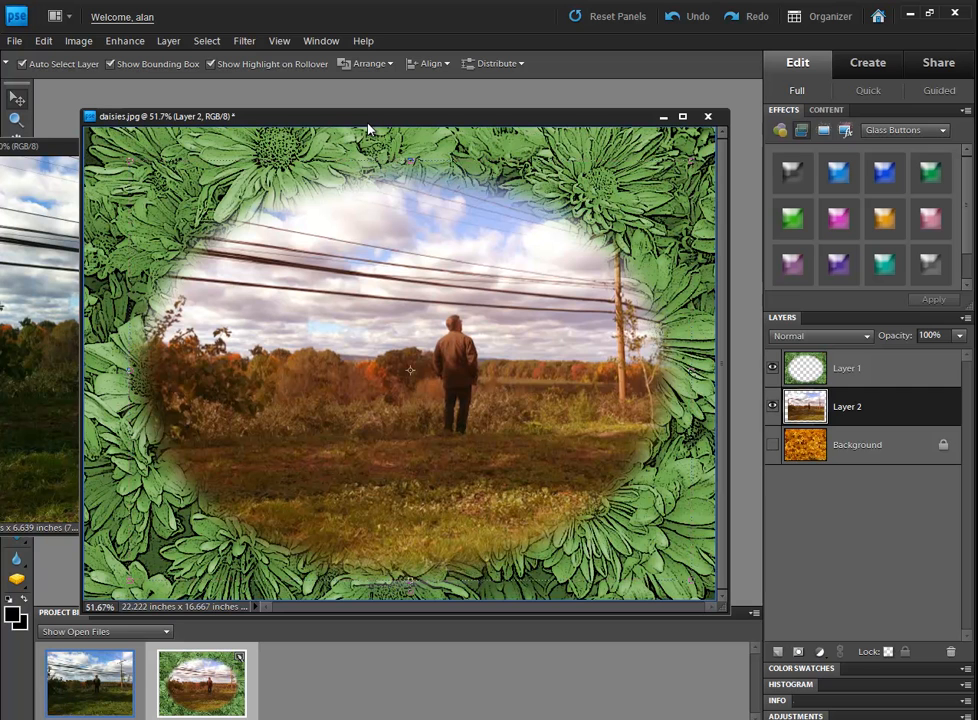
Step: Hide the photo and frame layers, and show the Background, photo and frame layers one by one from the lowest up
{"action": "left_click", "coordinate": [775, 408]}
{"action": "left_click", "coordinate": [773, 369]}
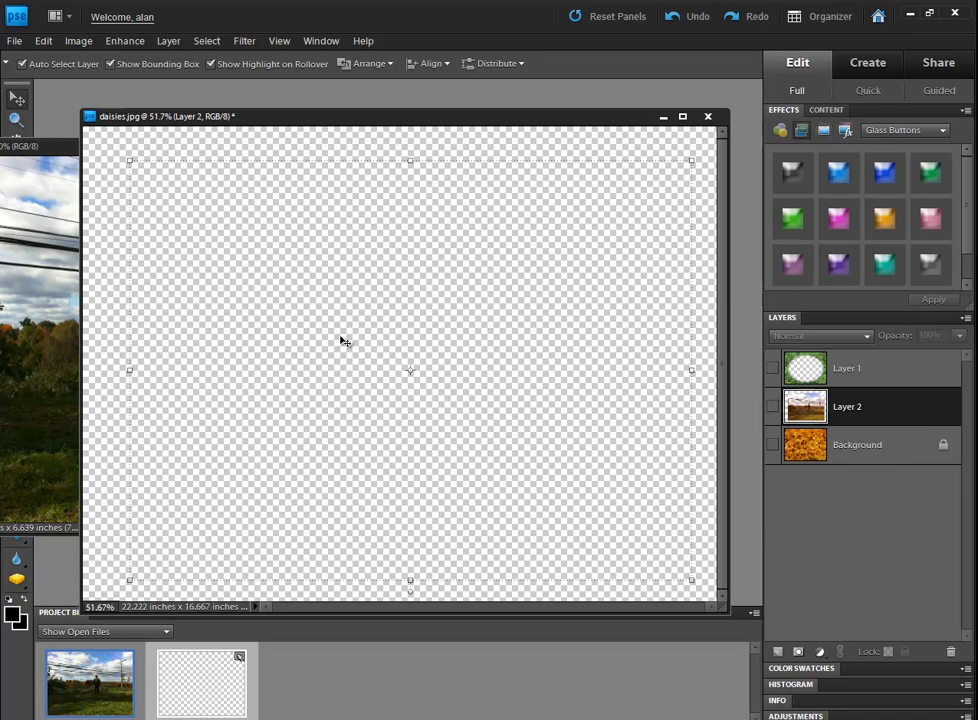
{"action": "left_click", "coordinate": [773, 445]}
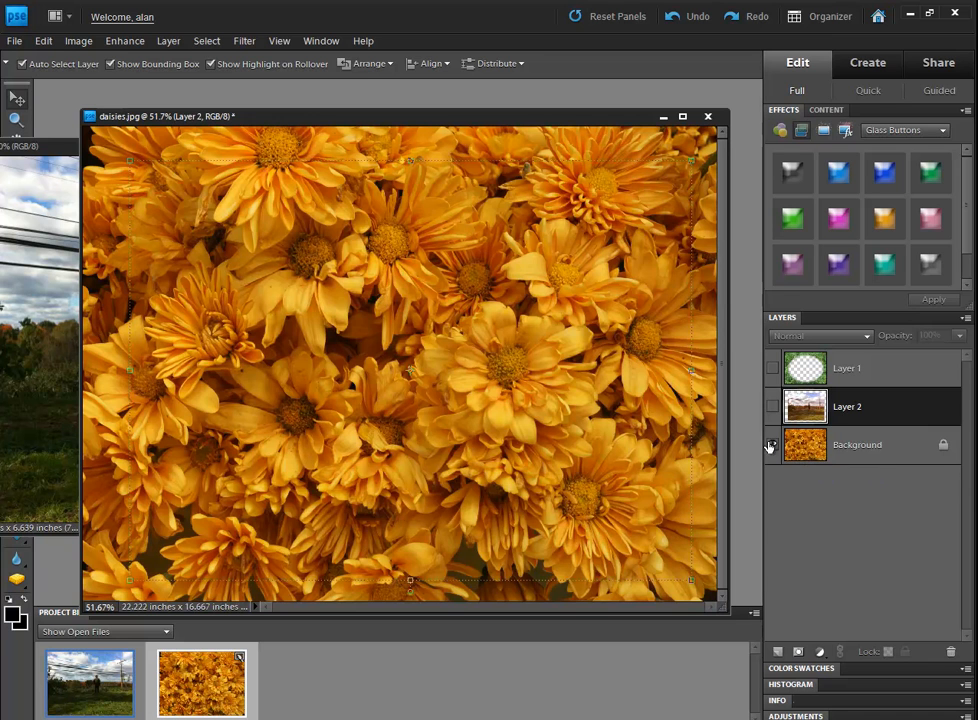
{"action": "left_click", "coordinate": [772, 406]}
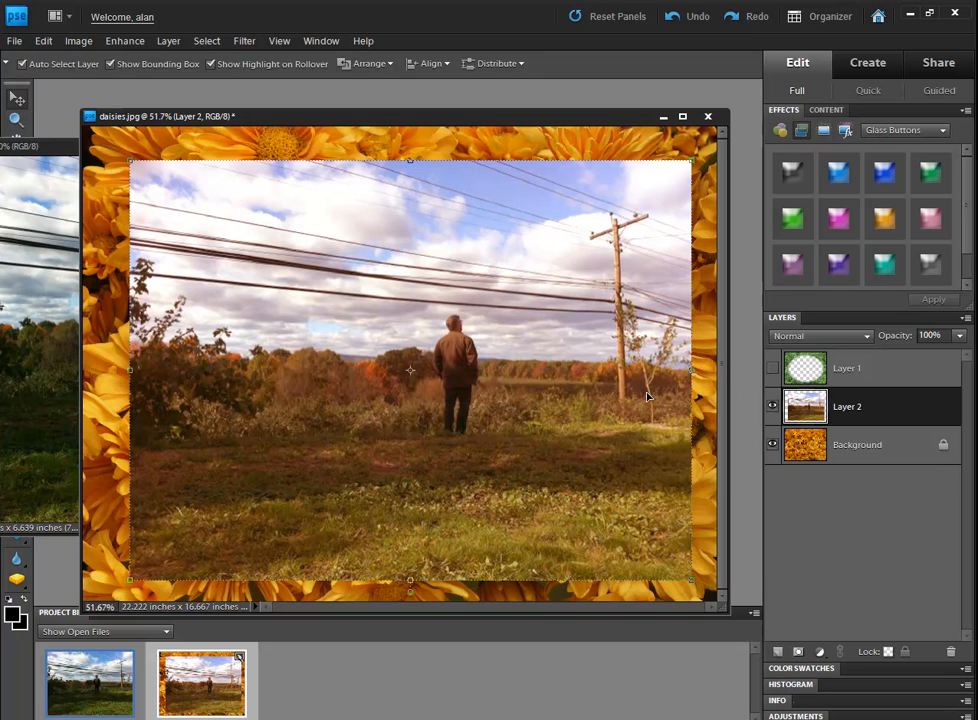
{"action": "left_click", "coordinate": [772, 367]}
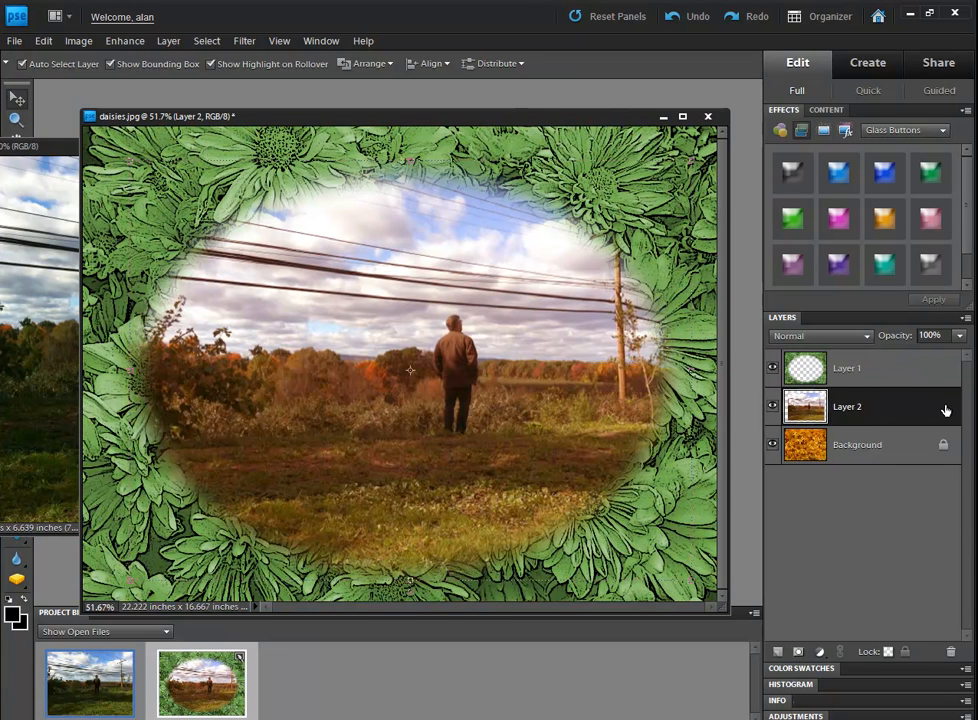
Step: Rename the flower frame layer "Matt" and the photo layer "autumn image"
{"action": "double_click", "coordinate": [846, 368]}
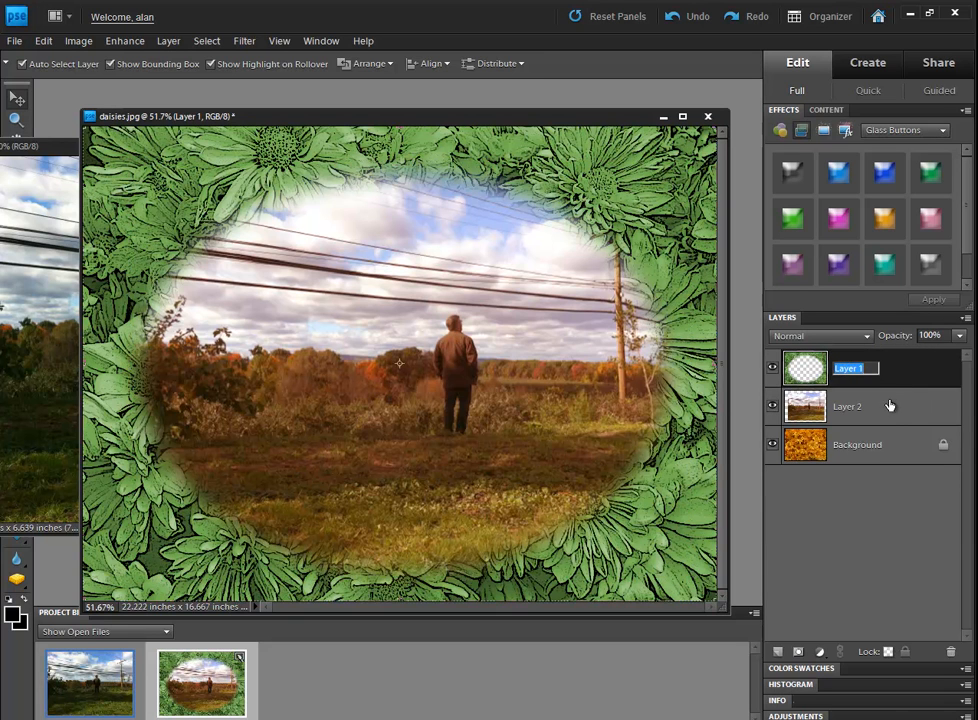
{"action": "type", "text": "Matt"}
{"action": "double_click", "coordinate": [851, 408]}
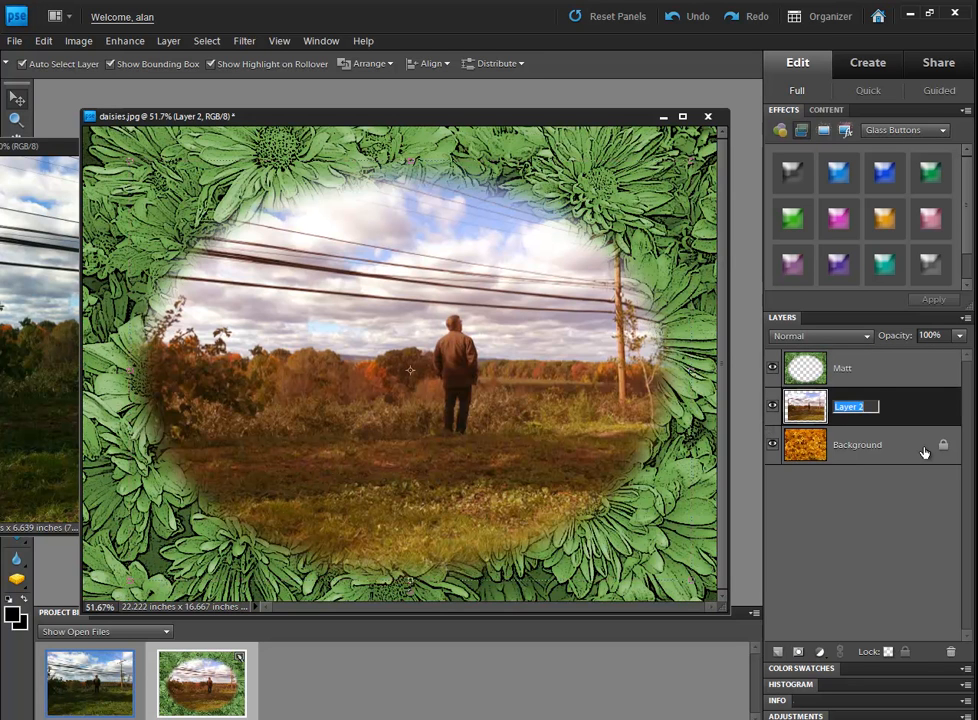
{"action": "type", "text": "autumn image"}
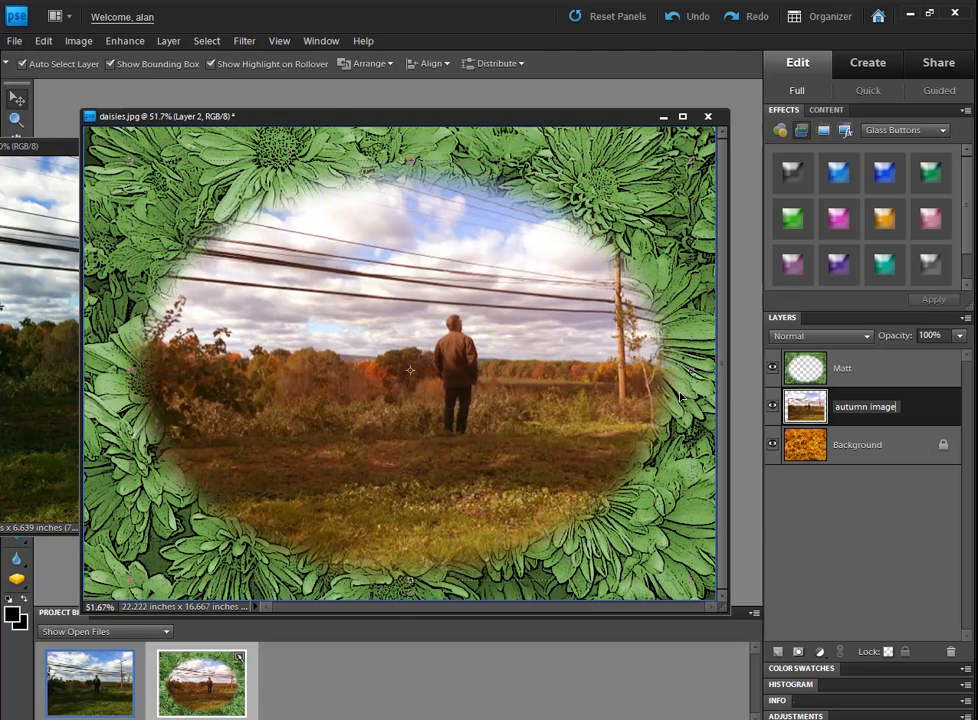
{"action": "key", "text": "Return"}
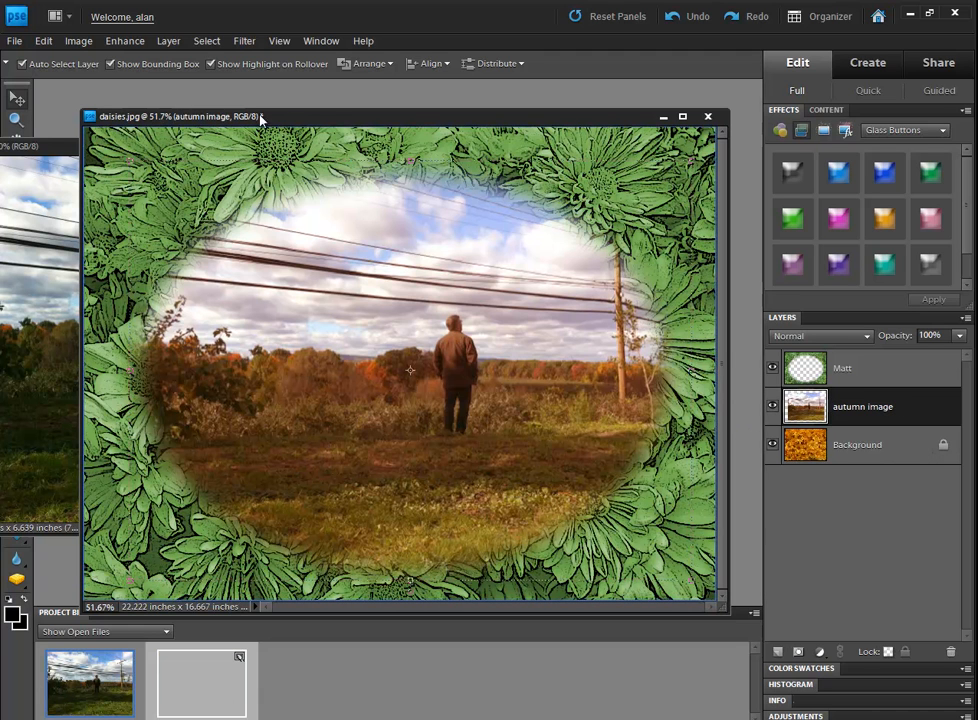
Step: Save the composition with its layers as daisies.psd in Photoshop format in the photos folder
{"action": "left_click_drag", "start_coordinate": [299, 118], "coordinate": [281, 116]}
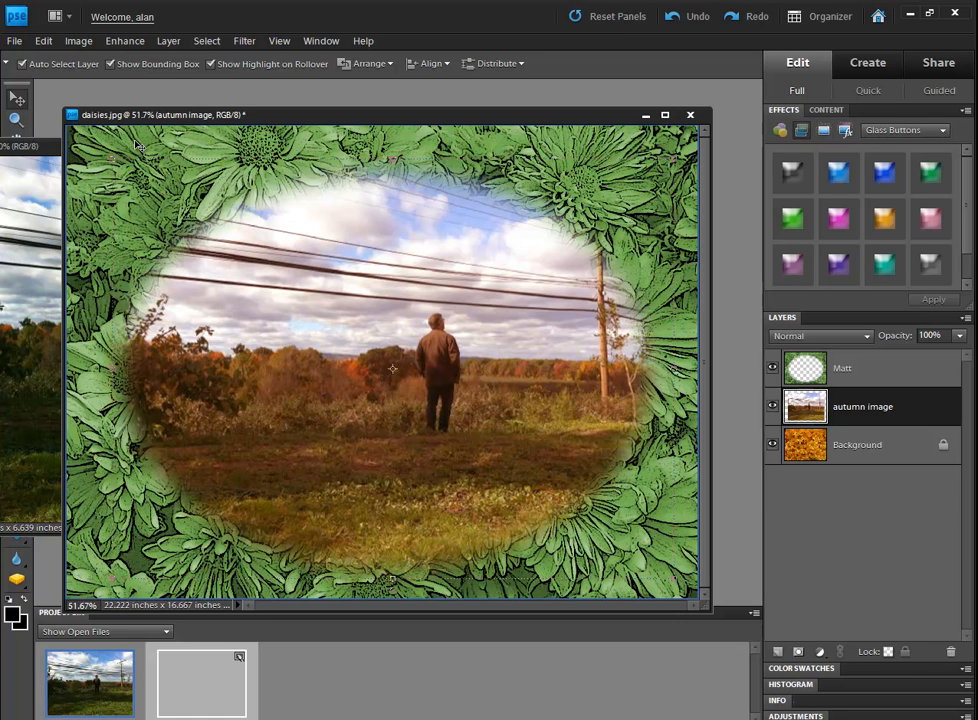
{"action": "key", "text": "ctrl+shift+s"}
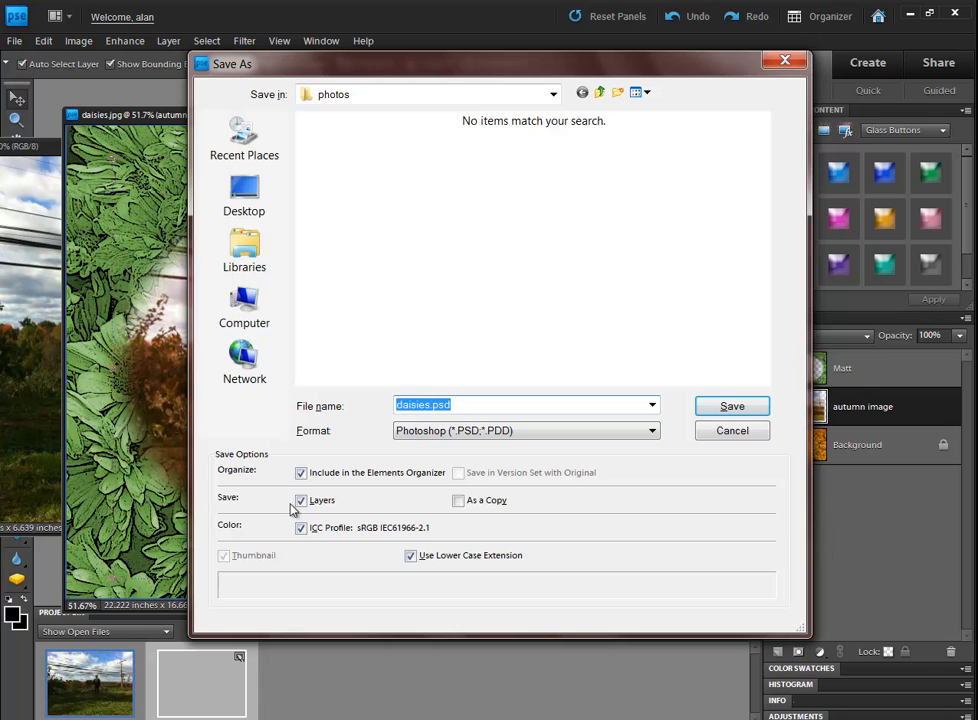
{"action": "left_click", "coordinate": [731, 407]}
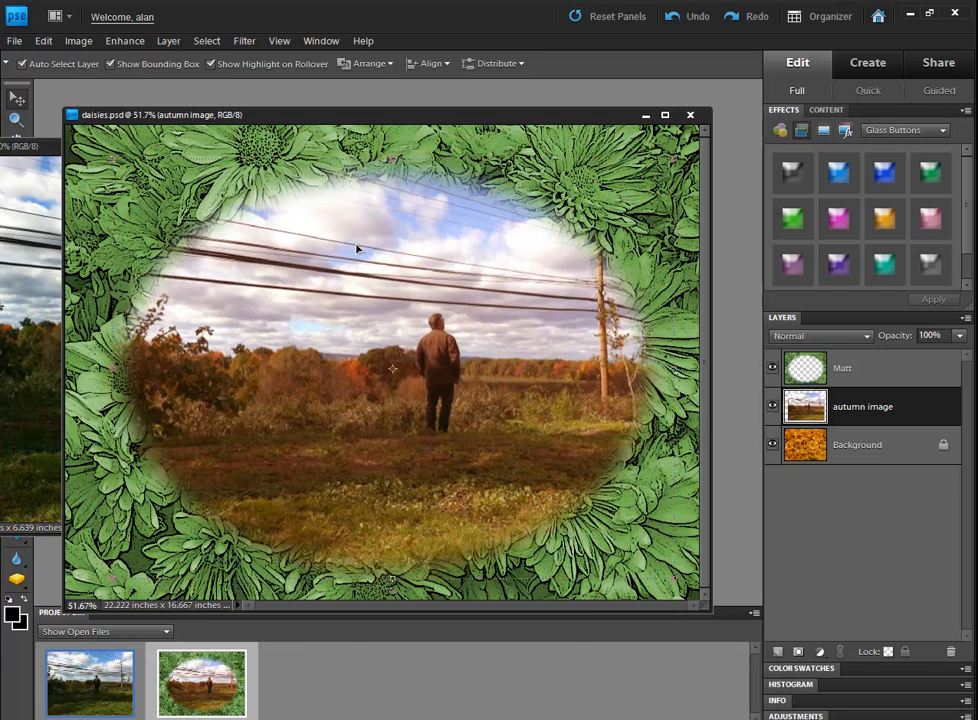
Step: Save a JPEG copy as daisies_edited-1.jpg in a version set with the original, at Maximum quality 11
{"action": "left_click", "coordinate": [15, 40]}
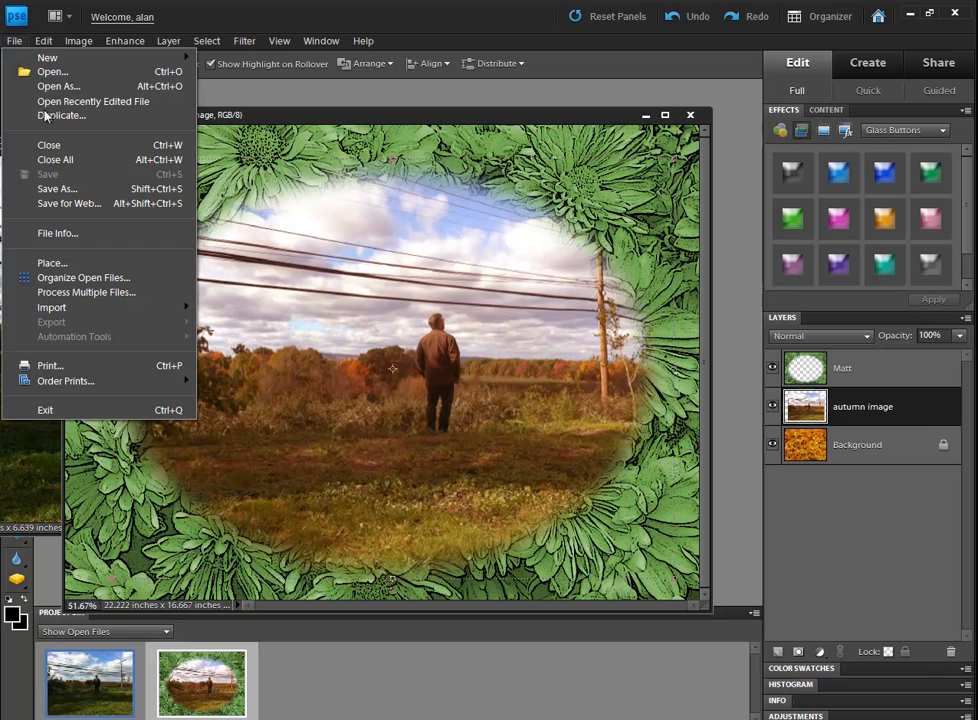
{"action": "left_click", "coordinate": [99, 189]}
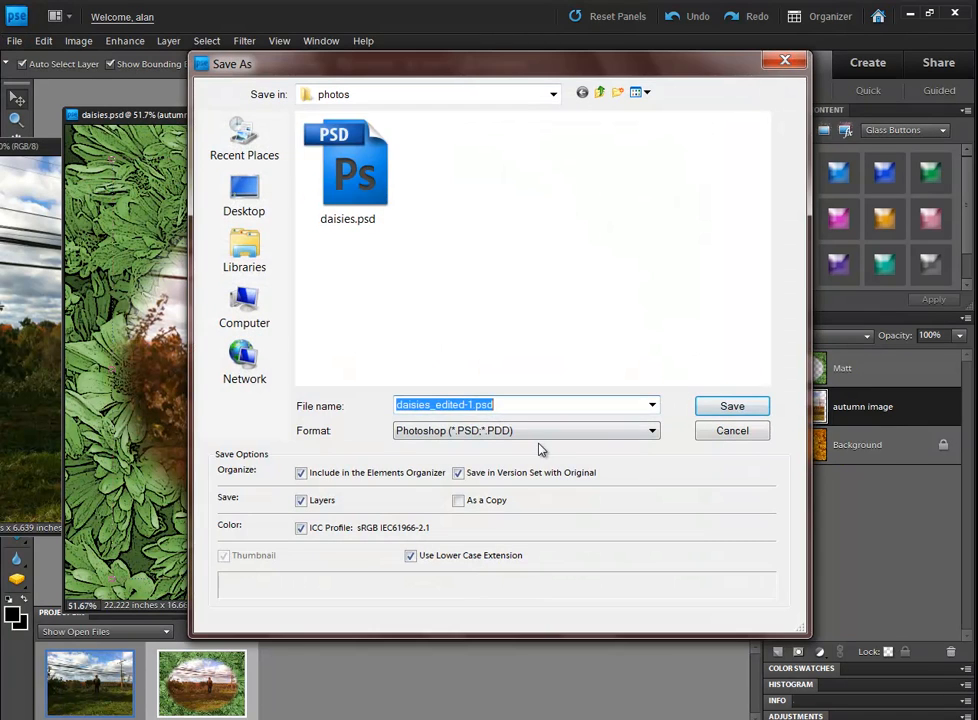
{"action": "left_click", "coordinate": [530, 438]}
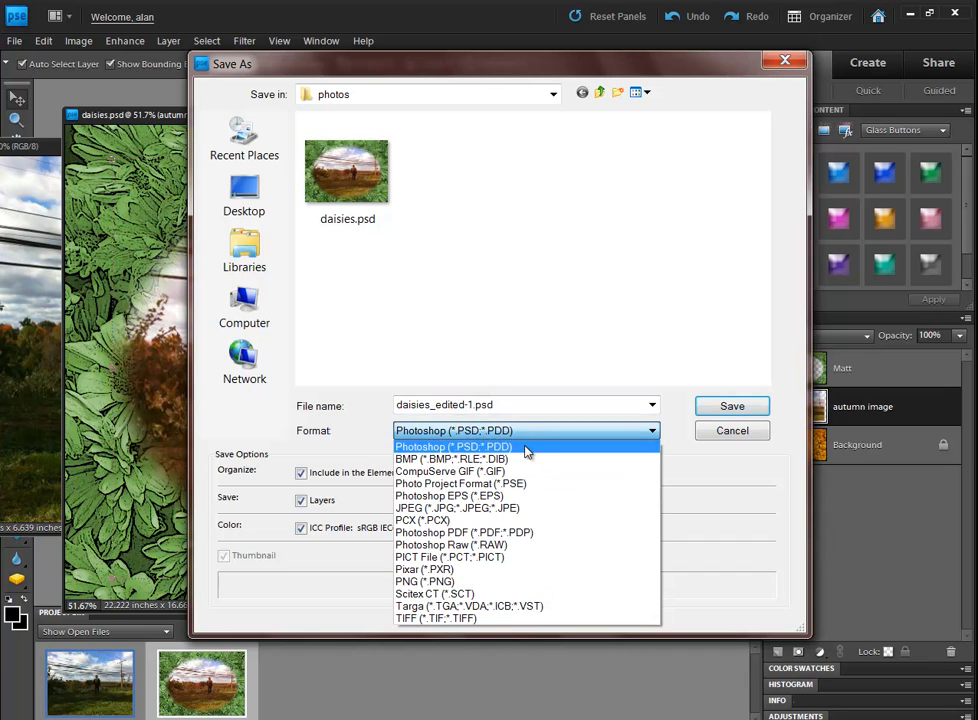
{"action": "left_click", "coordinate": [490, 508]}
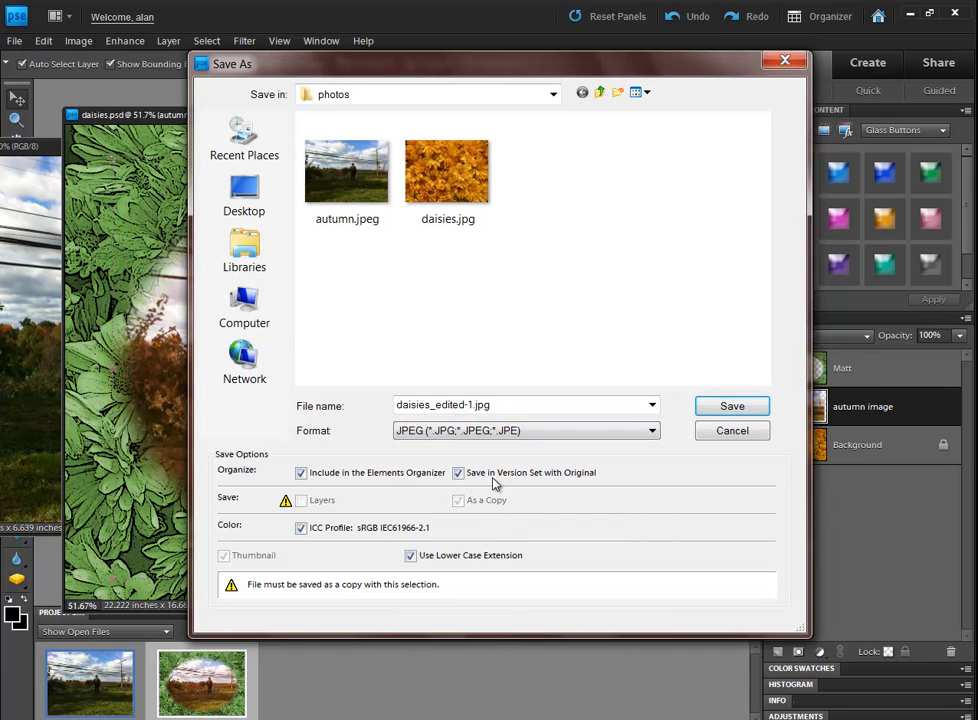
{"action": "left_click", "coordinate": [712, 408]}
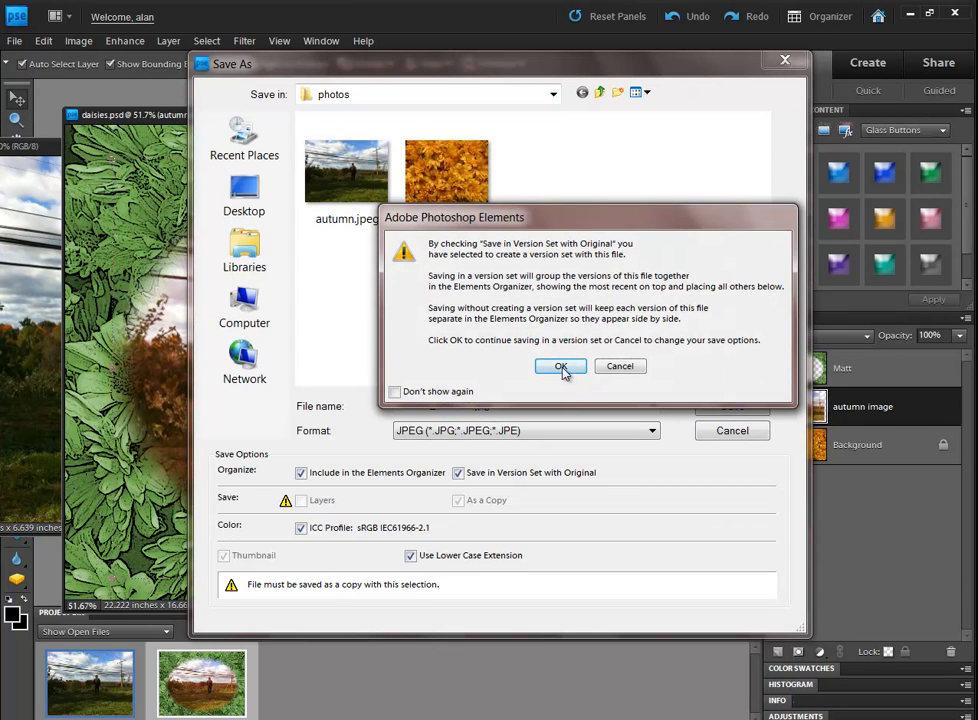
{"action": "left_click", "coordinate": [562, 370]}
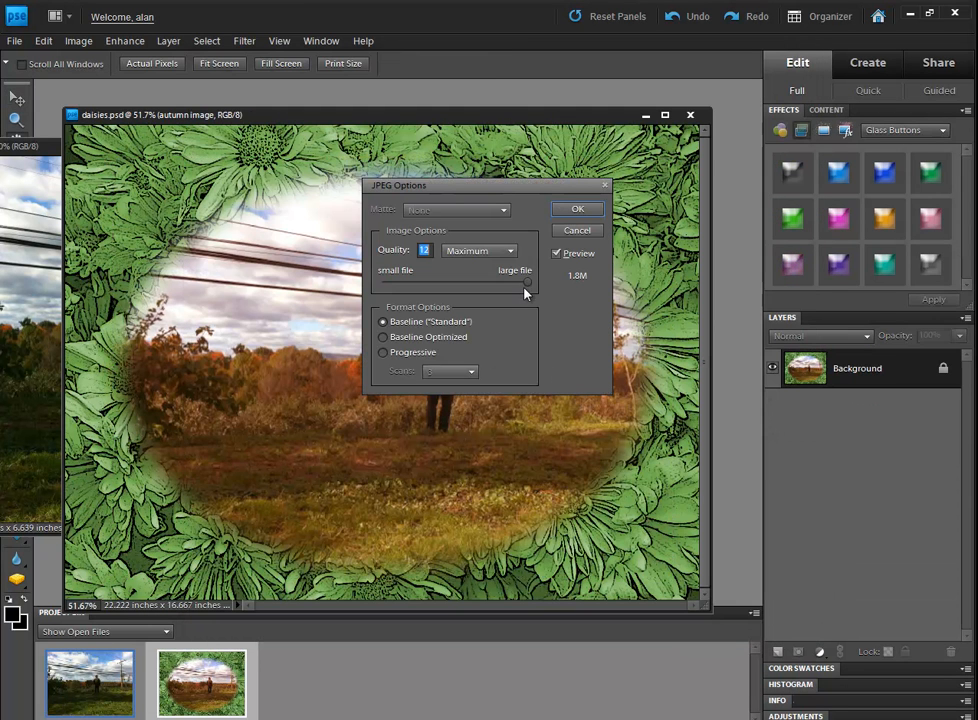
{"action": "mouse_move", "coordinate": [526, 284]}
{"action": "left_mouse_down"}
{"action": "mouse_move", "coordinate": [491, 284]}
{"action": "mouse_move", "coordinate": [526, 284]}
{"action": "left_mouse_up"}
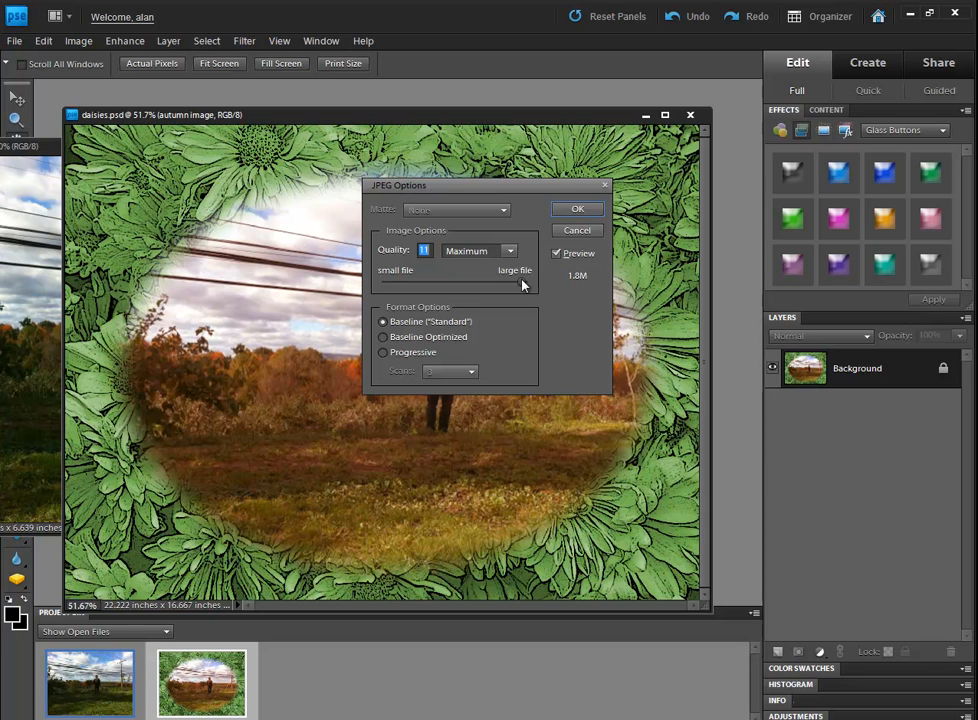
{"action": "left_click", "coordinate": [578, 210]}
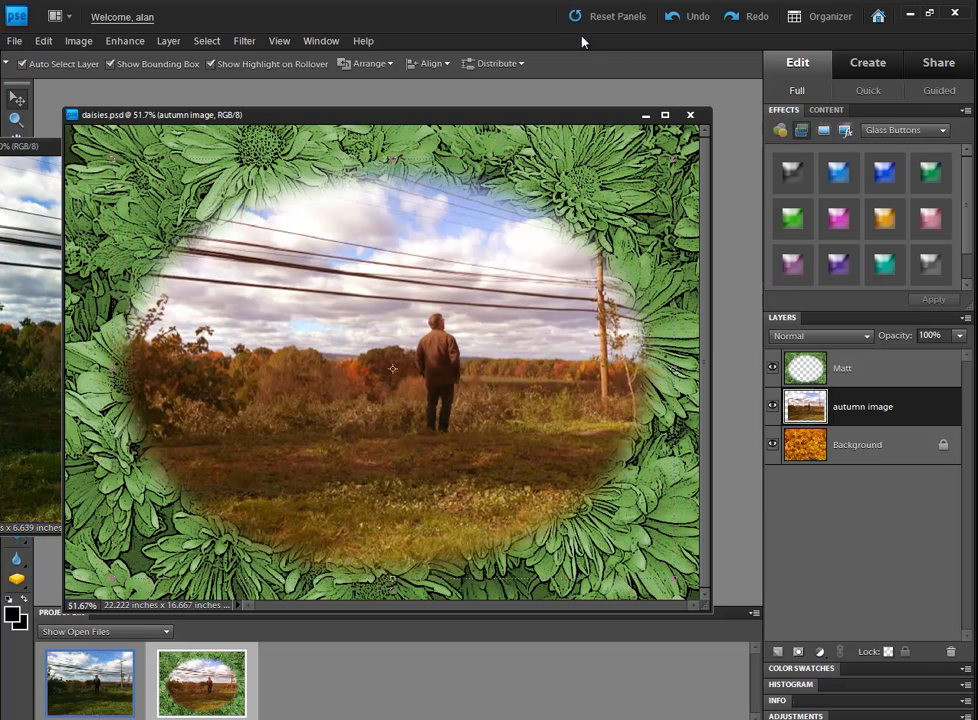
Step: Close both open images and open the saved daisies_edited-1.jpg
{"action": "left_click", "coordinate": [692, 116]}
{"action": "left_click", "coordinate": [399, 145]}
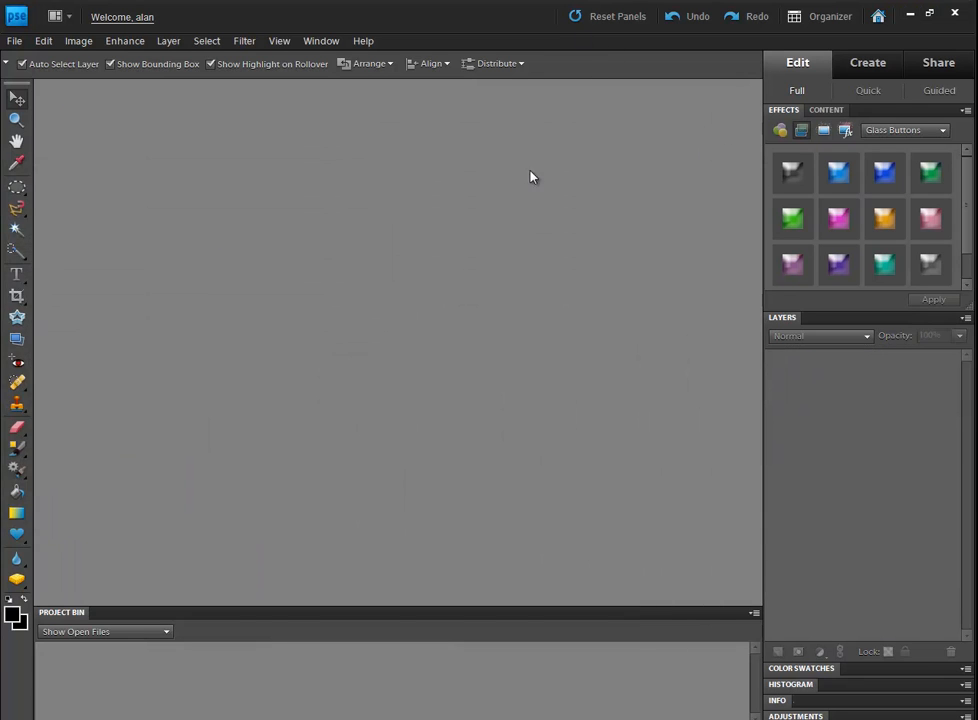
{"action": "left_click", "coordinate": [14, 40]}
{"action": "left_click", "coordinate": [45, 72]}
{"action": "left_click", "coordinate": [449, 352]}
{"action": "double_click", "coordinate": [449, 352]}
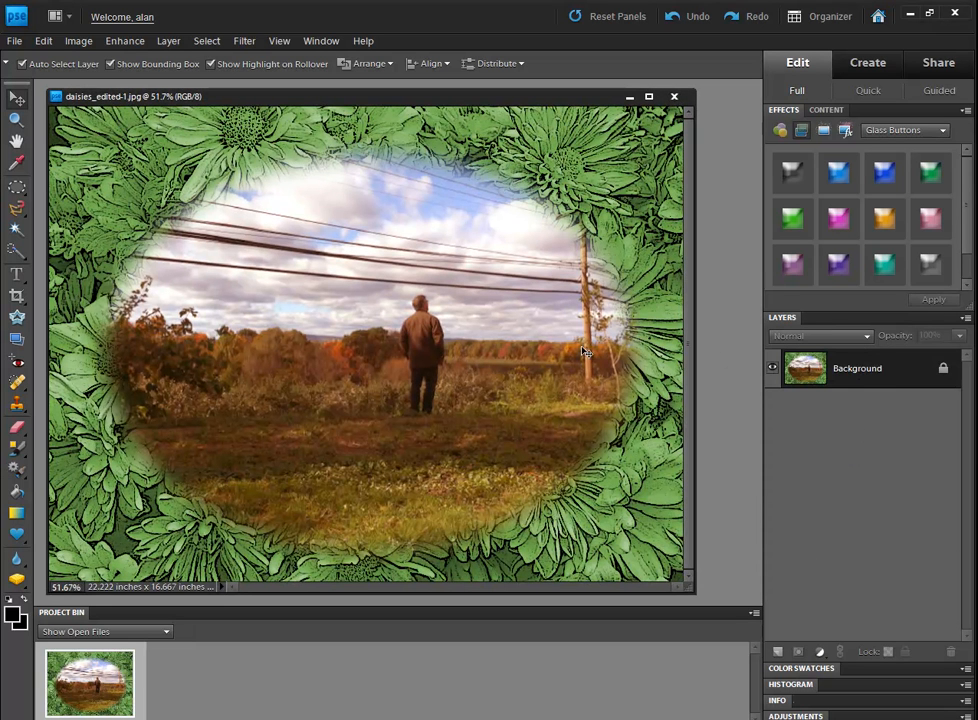
Step: Open the recently edited daisies.psd, offset its window from the JPEG's, and select the autumn image layer
{"action": "left_click", "coordinate": [14, 41]}
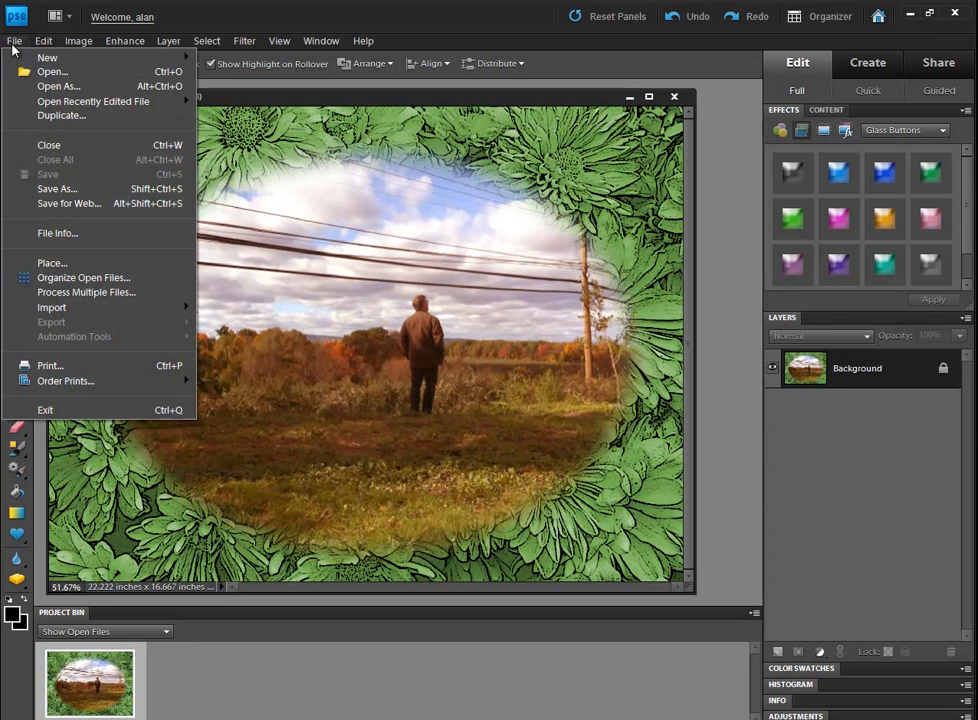
{"action": "mouse_move", "coordinate": [90, 101]}
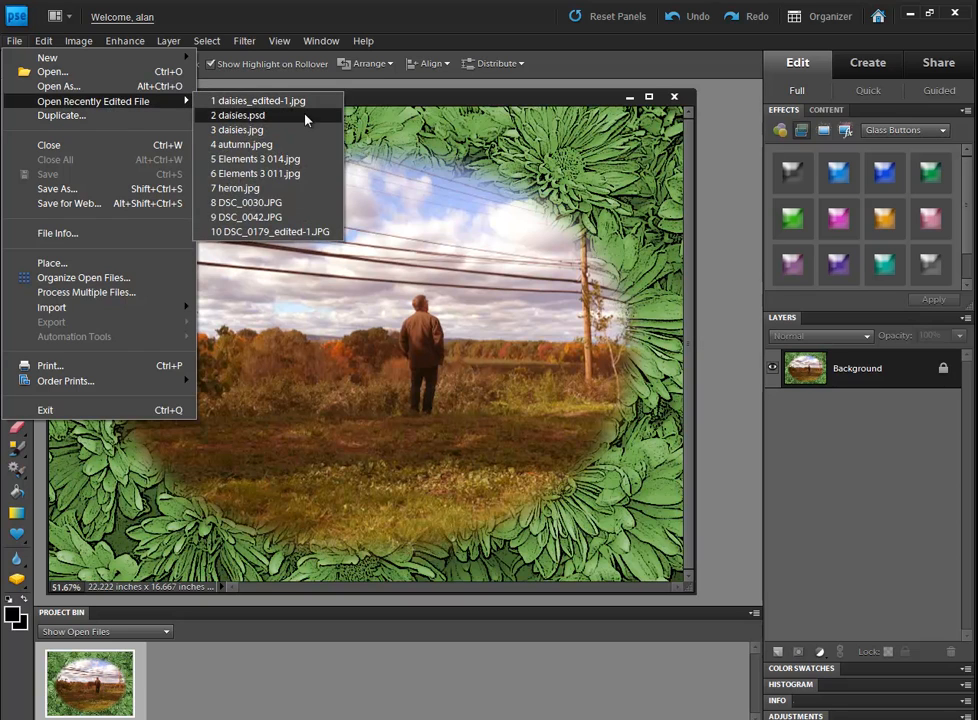
{"action": "left_click", "coordinate": [250, 116]}
{"action": "left_click", "coordinate": [870, 380]}
{"action": "left_click", "coordinate": [883, 418]}
{"action": "left_click", "coordinate": [888, 430]}
{"action": "left_click", "coordinate": [867, 380]}
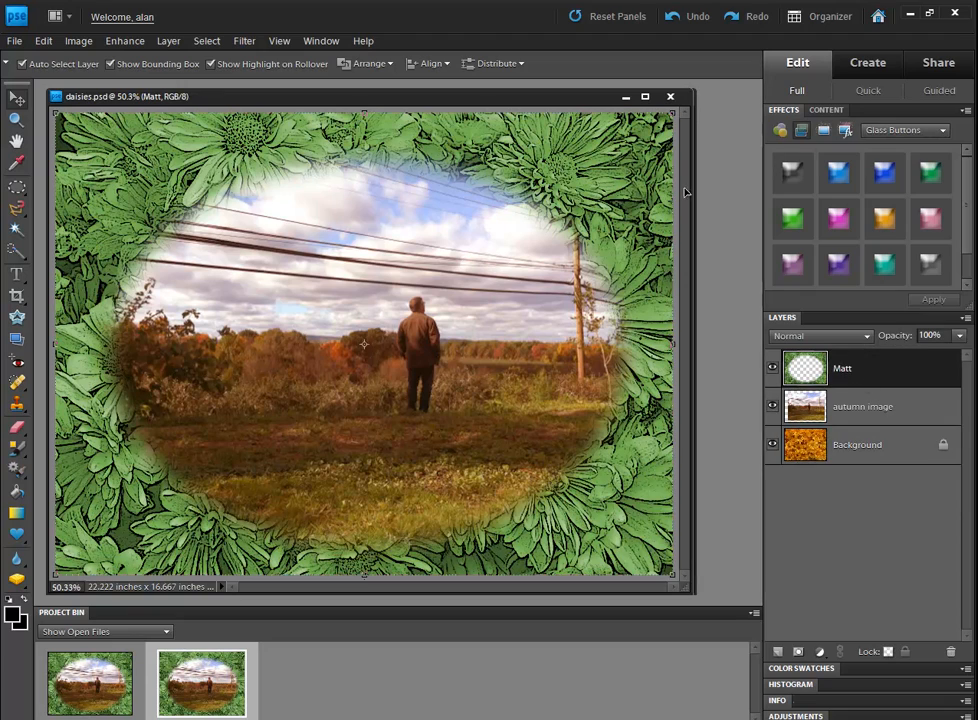
{"action": "left_click_drag", "start_coordinate": [440, 91], "coordinate": [484, 198]}
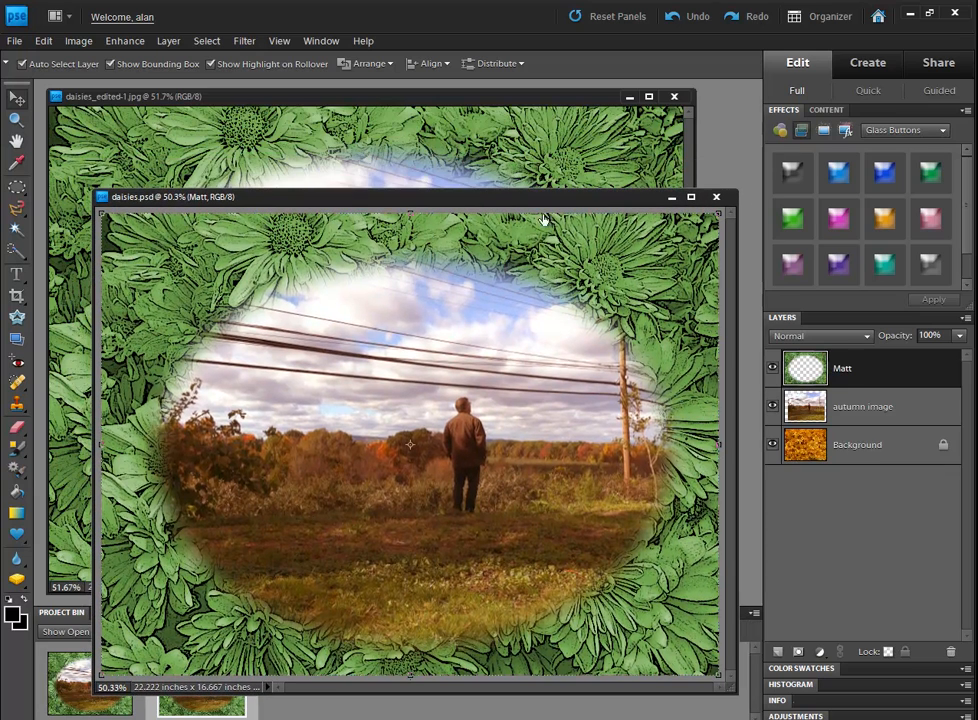
{"action": "left_click", "coordinate": [886, 417]}
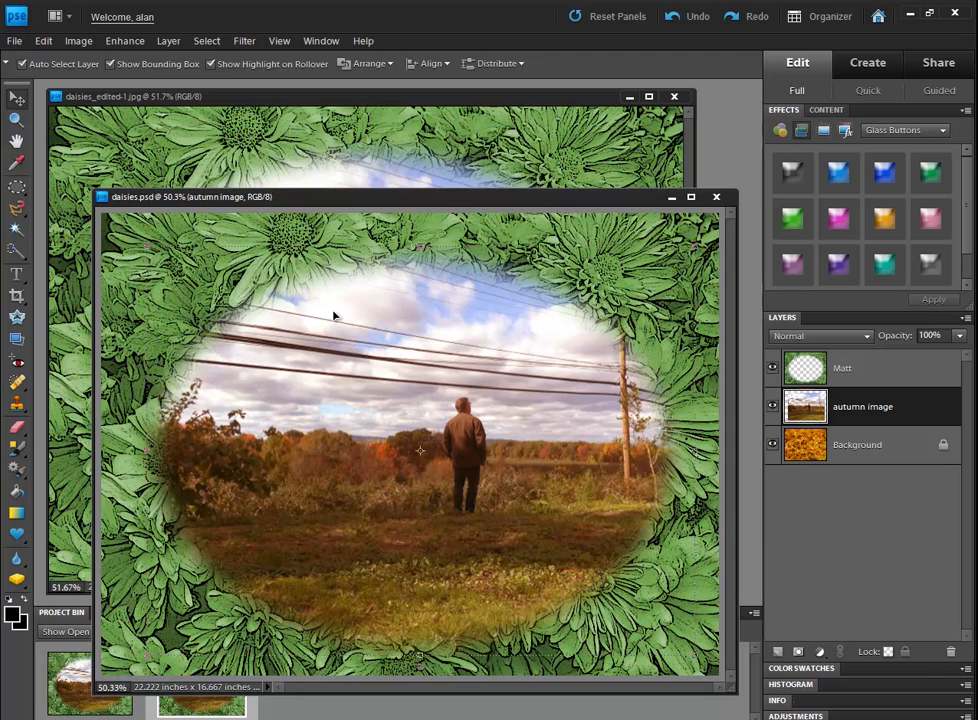
{"action": "key", "text": "i"}
{"action": "key", "text": "ctrl+k"}
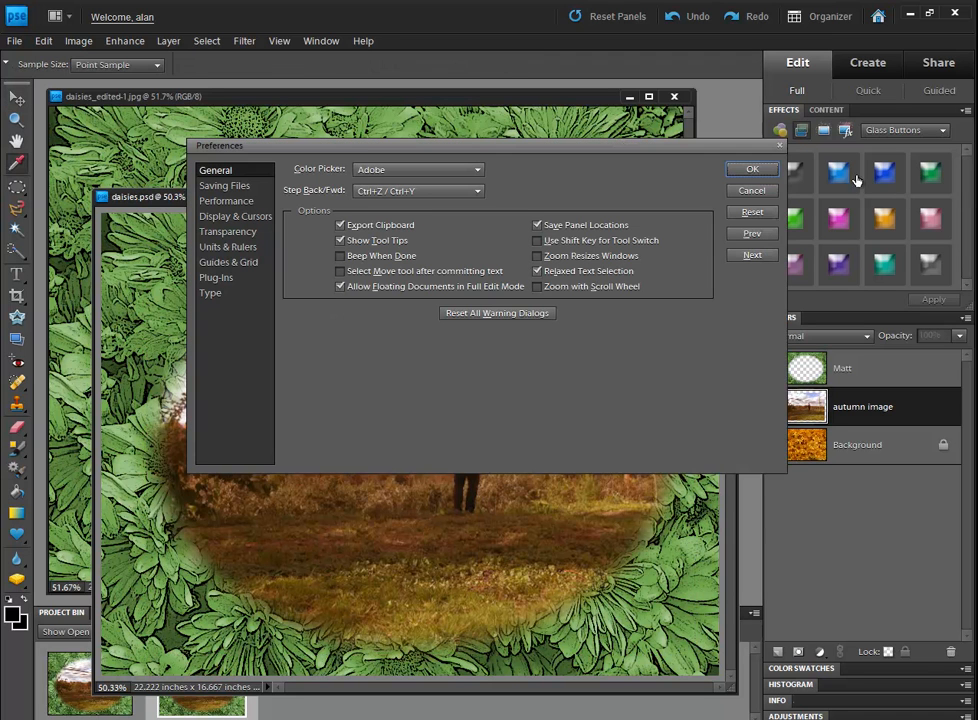
{"action": "left_click", "coordinate": [752, 190]}
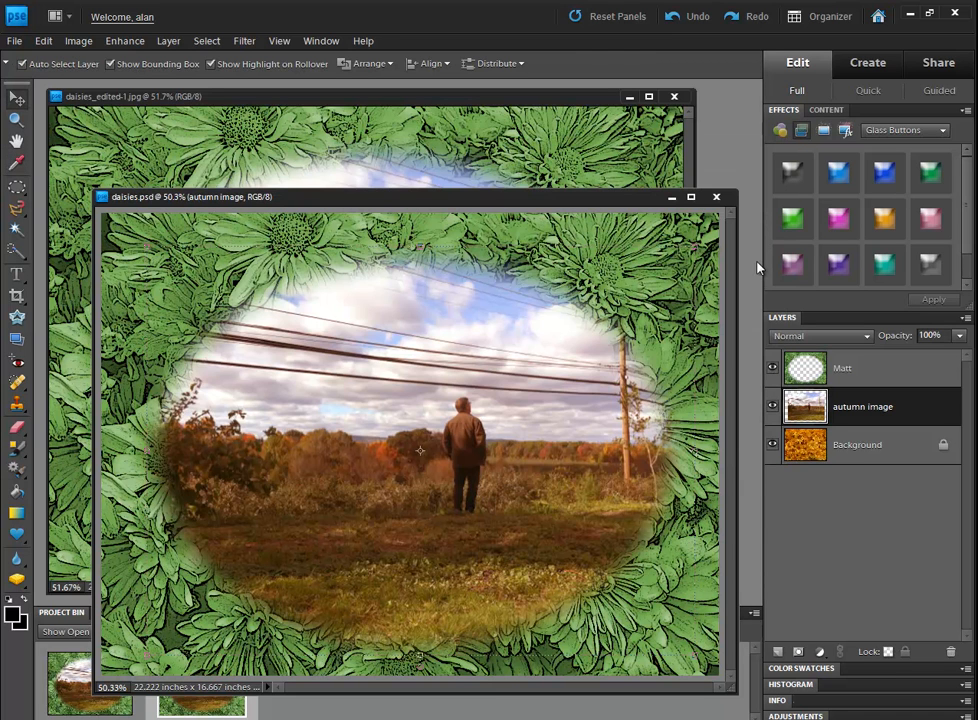
Step: Try a Levels adjustment on the autumn image layer with shadows 44 and midtones 1.48, compare the preview, and discard it
{"action": "key", "text": "ctrl+l"}
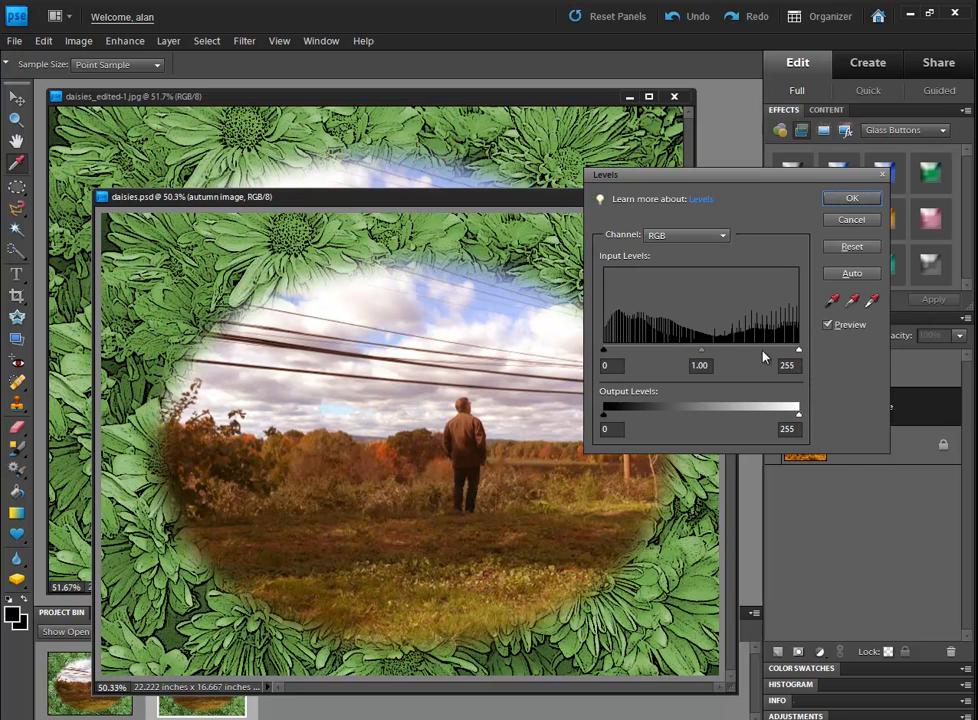
{"action": "left_click_drag", "start_coordinate": [702, 352], "coordinate": [672, 360]}
{"action": "left_click_drag", "start_coordinate": [603, 352], "coordinate": [636, 356]}
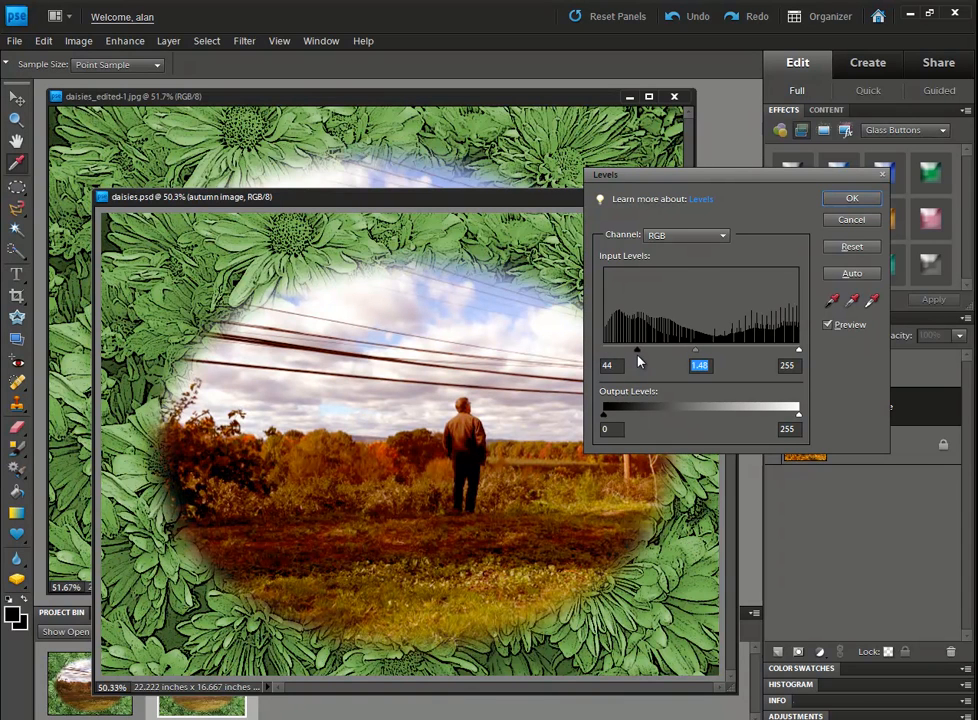
{"action": "left_click", "coordinate": [828, 326]}
{"action": "left_click", "coordinate": [828, 326]}
{"action": "left_click", "coordinate": [828, 326]}
{"action": "left_click", "coordinate": [855, 222]}
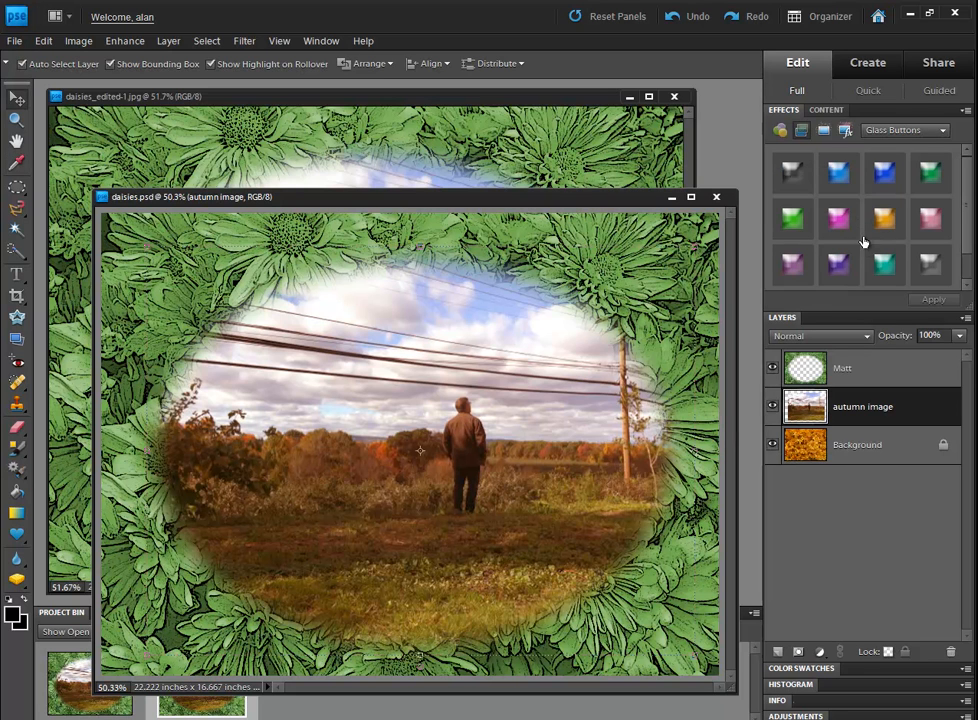